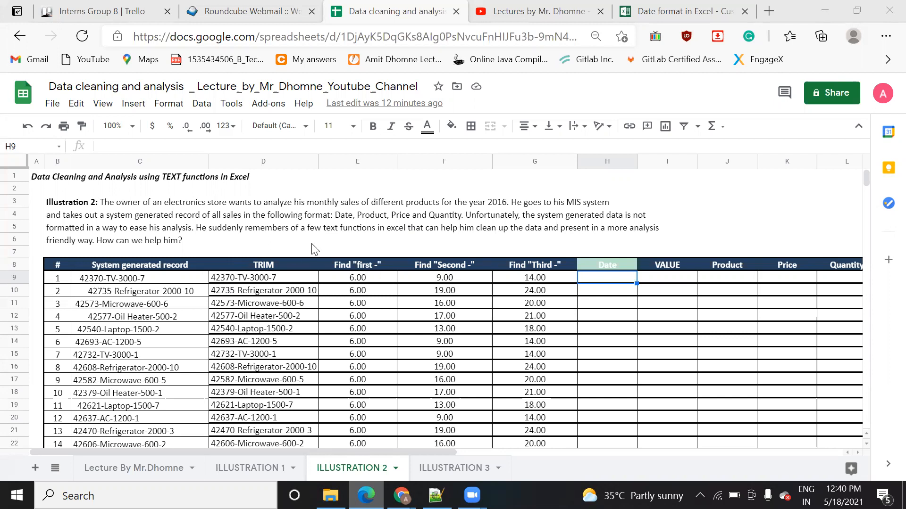
Step: Read how Excel numbers dates in the open date format article, highlighting the year 2016, and return to the spreadsheet
{"action": "left_click", "coordinate": [653, 10]}
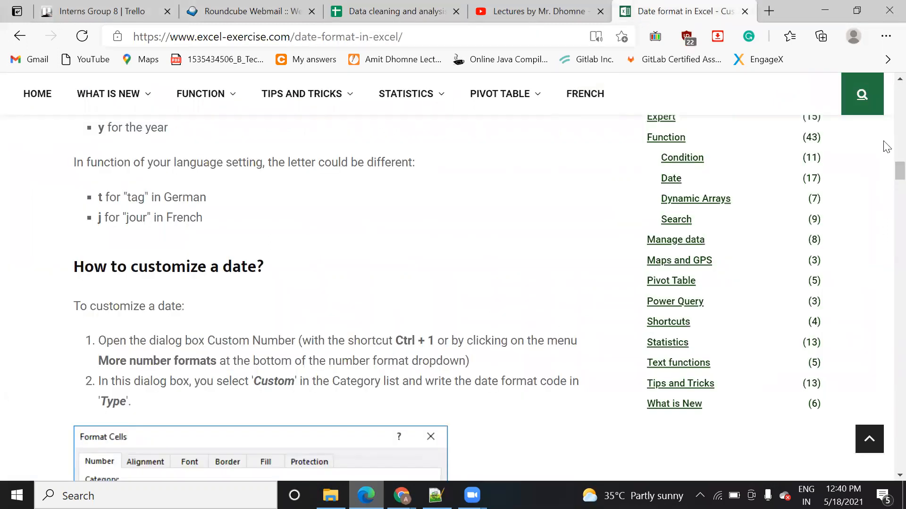
{"action": "scroll", "coordinate": [886, 147], "scroll_direction": "up", "scroll_amount": 5}
{"action": "scroll", "coordinate": [887, 156], "scroll_direction": "up", "scroll_amount": 2}
{"action": "scroll", "coordinate": [887, 122], "scroll_direction": "up", "scroll_amount": 5}
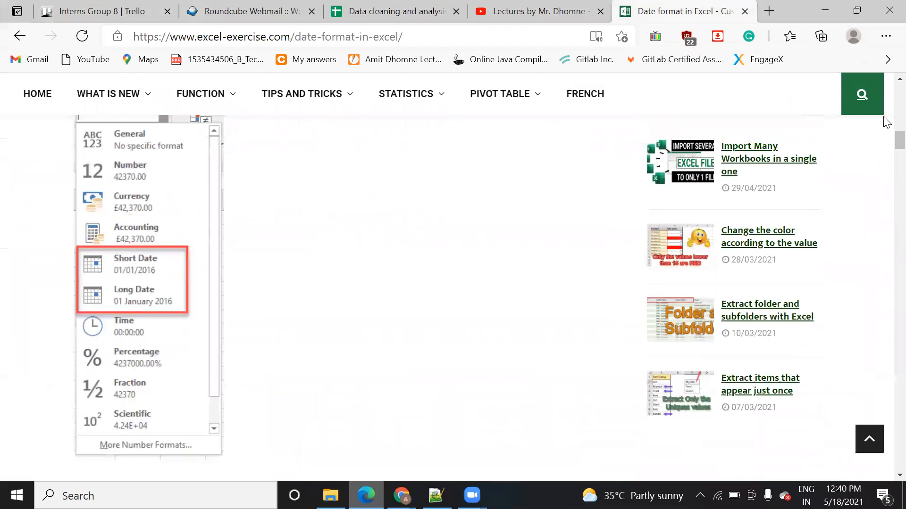
{"action": "scroll", "coordinate": [883, 94], "scroll_direction": "down", "scroll_amount": 3}
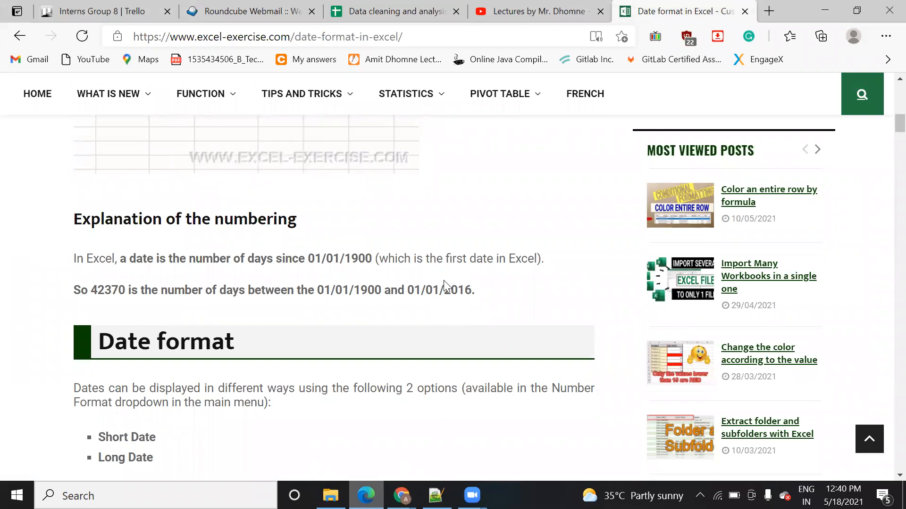
{"action": "left_click_drag", "start_coordinate": [444, 293], "coordinate": [475, 295]}
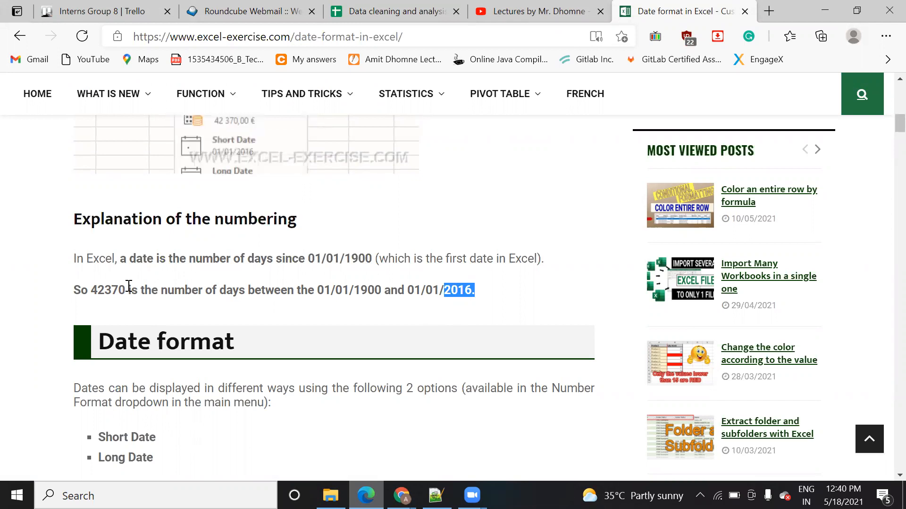
{"action": "left_click", "coordinate": [357, 12]}
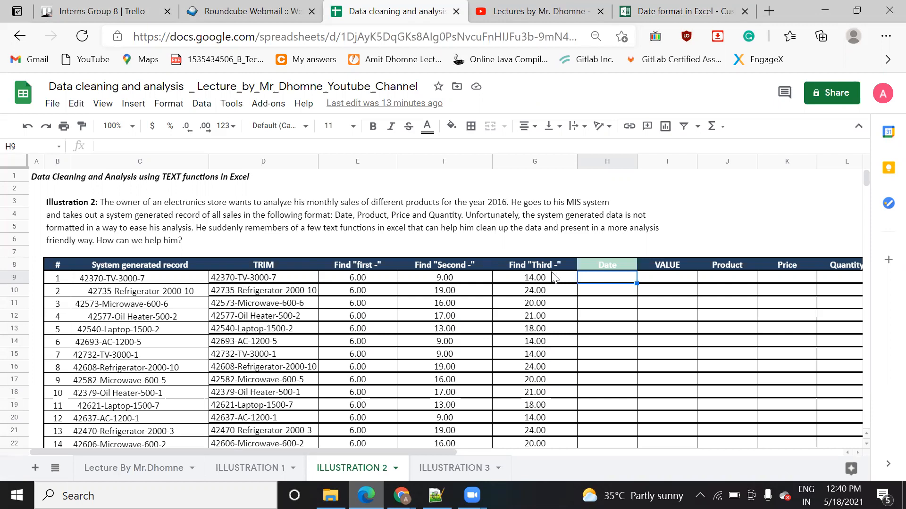
{"action": "type", "text": "LEFT"}
{"action": "key", "text": "BackSpace"}
{"action": "key", "text": "BackSpace"}
{"action": "key", "text": "BackSpace"}
{"action": "key", "text": "BackSpace"}
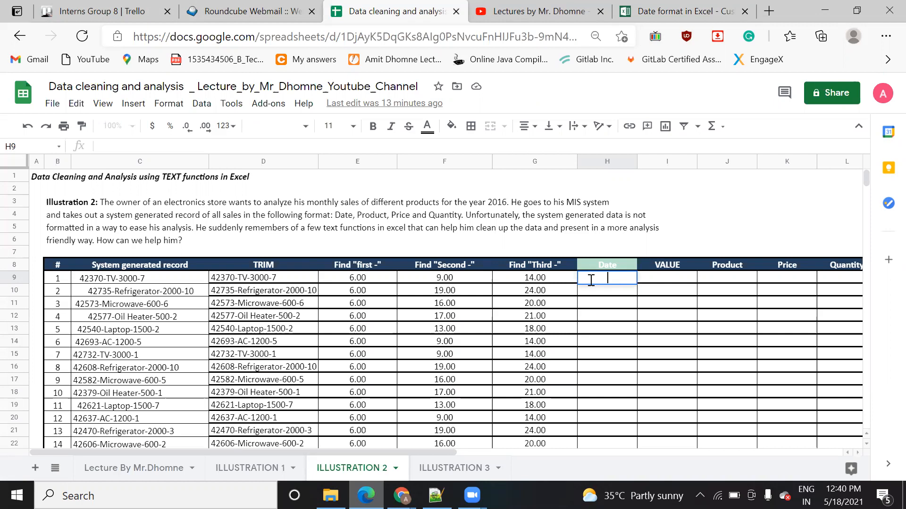
Step: Extract the date code in H9 with =left(D9,E9-1) and accept the suggested autofill for the rest of the Date column
{"action": "type", "text": "=left"}
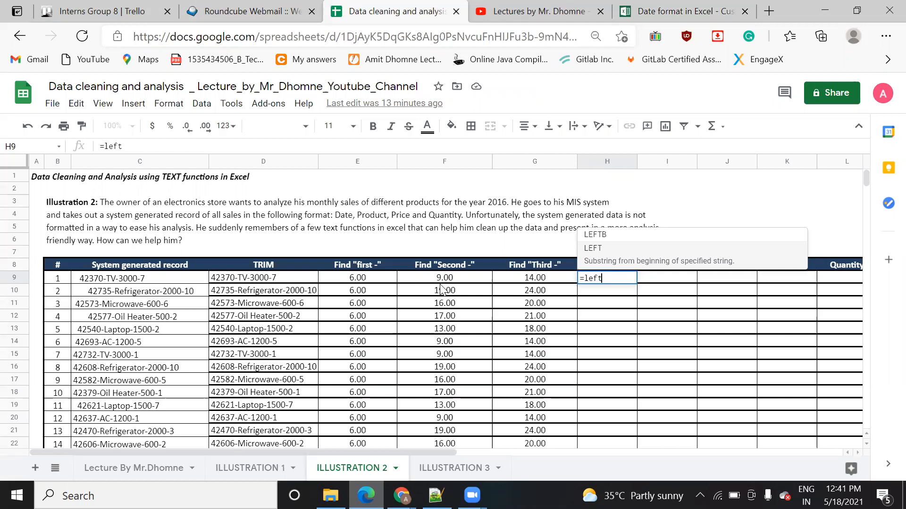
{"action": "type", "text": "("}
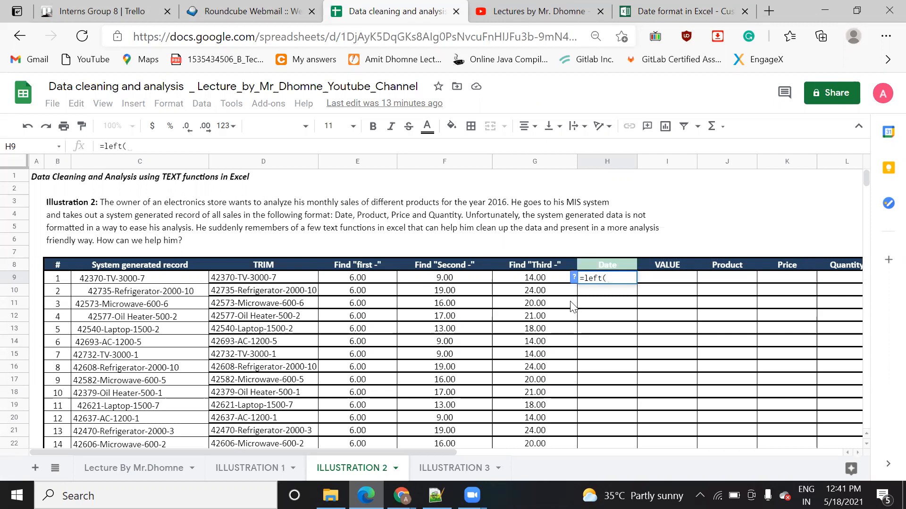
{"action": "left_click", "coordinate": [269, 277]}
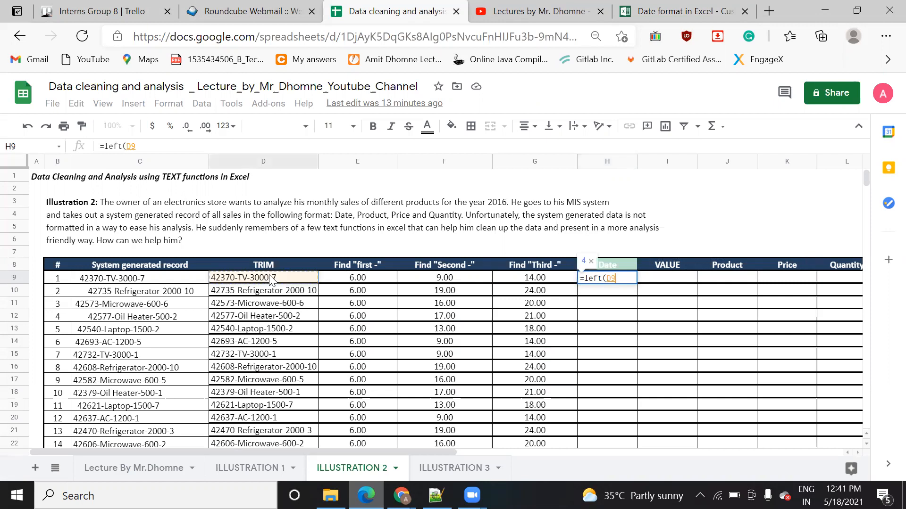
{"action": "type", "text": ","}
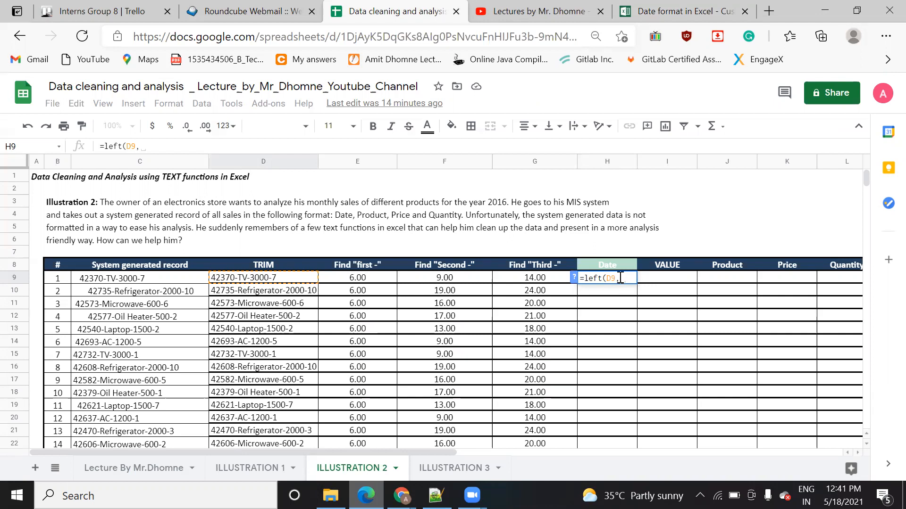
{"action": "left_click", "coordinate": [373, 281]}
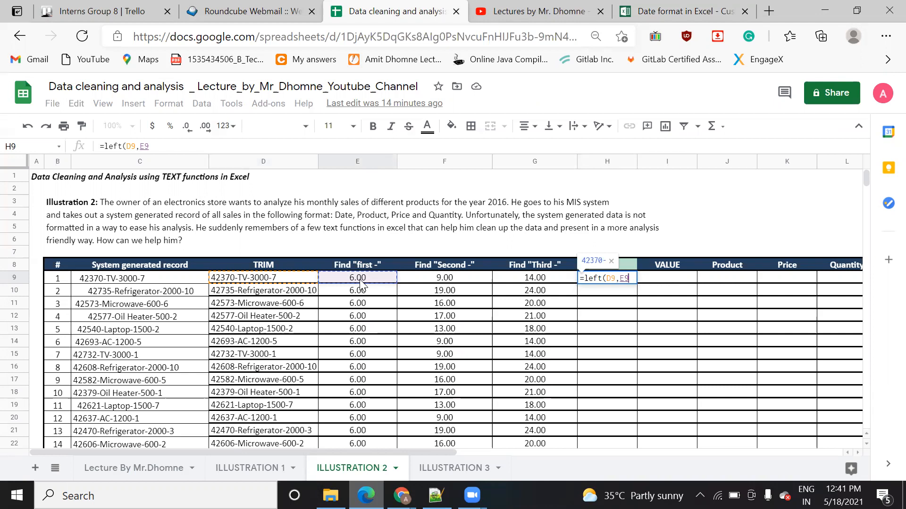
{"action": "type", "text": "-1"}
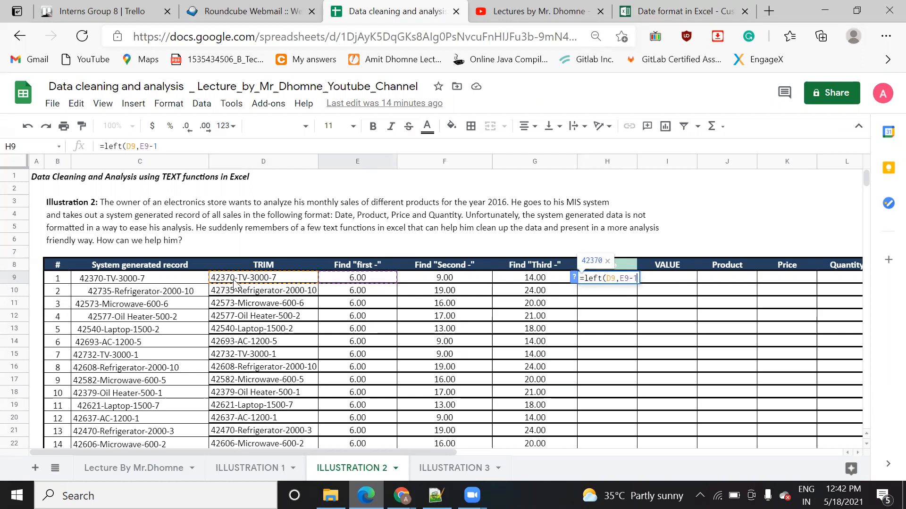
{"action": "type", "text": ")"}
{"action": "key", "text": "Return"}
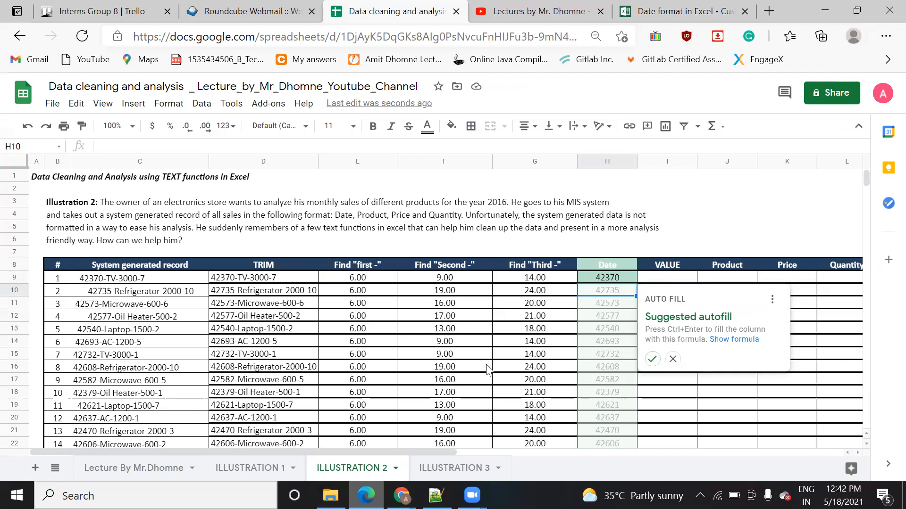
{"action": "left_click", "coordinate": [653, 361]}
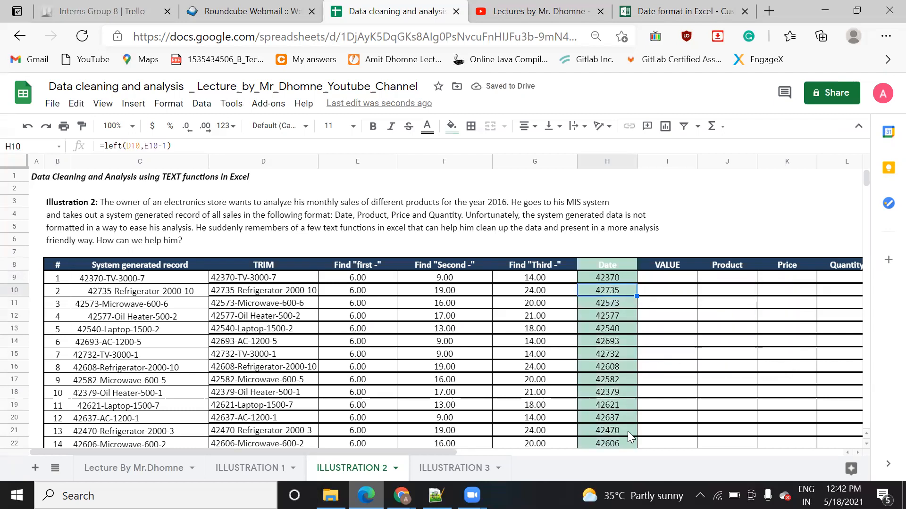
{"action": "left_click", "coordinate": [624, 272]}
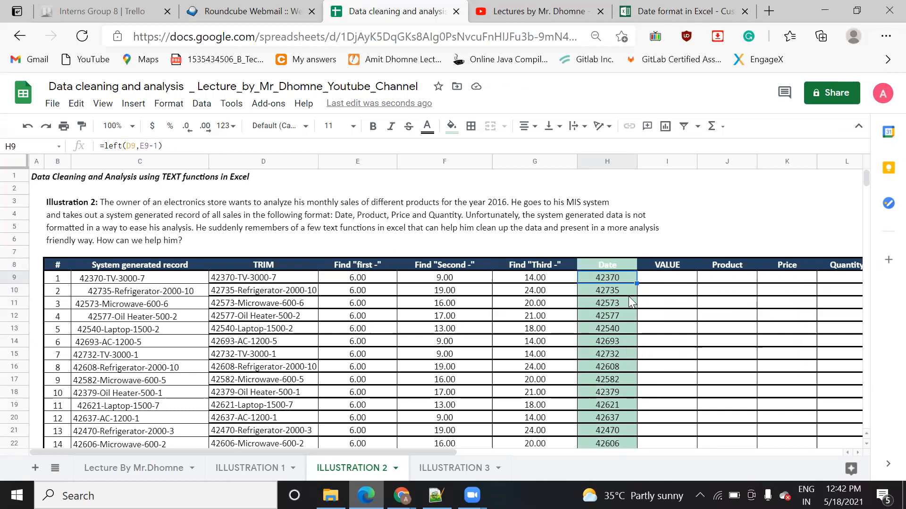
Step: Review the start date 01/01/1900 and the date 01/01/2016 in the article's numbering explanation, and return to the spreadsheet
{"action": "left_click", "coordinate": [652, 281]}
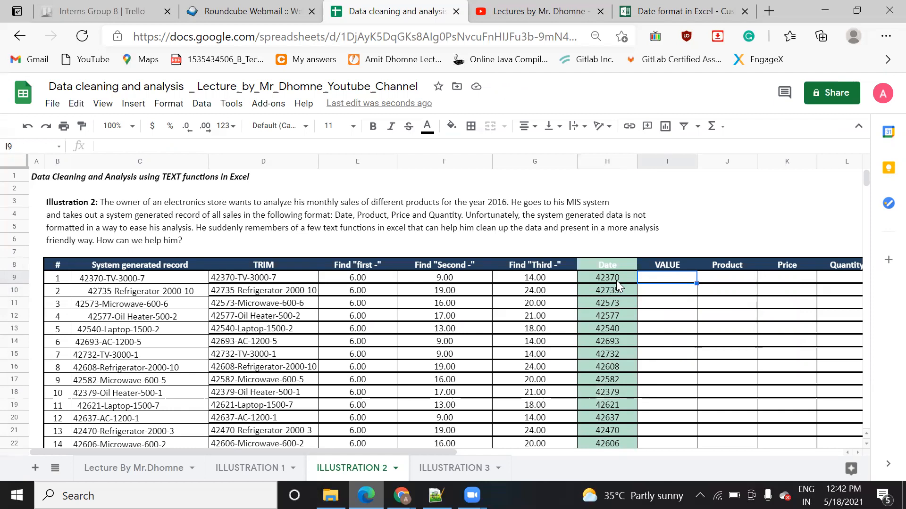
{"action": "left_click", "coordinate": [689, 7]}
{"action": "left_click_drag", "start_coordinate": [306, 259], "coordinate": [366, 259]}
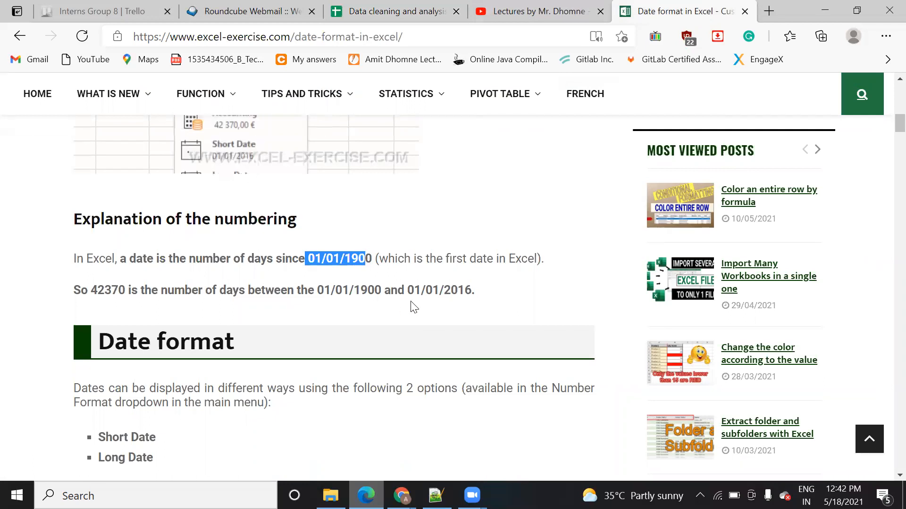
{"action": "left_click_drag", "start_coordinate": [407, 289], "coordinate": [472, 290]}
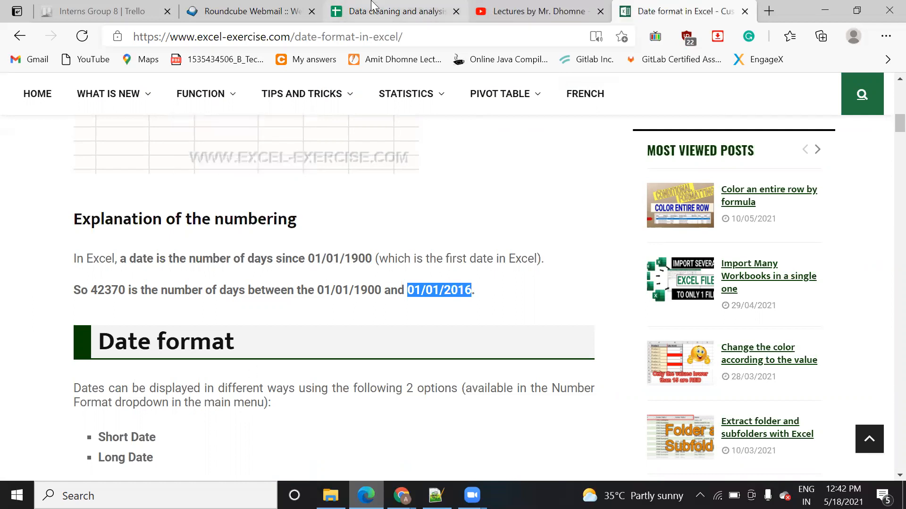
{"action": "left_click", "coordinate": [351, 13]}
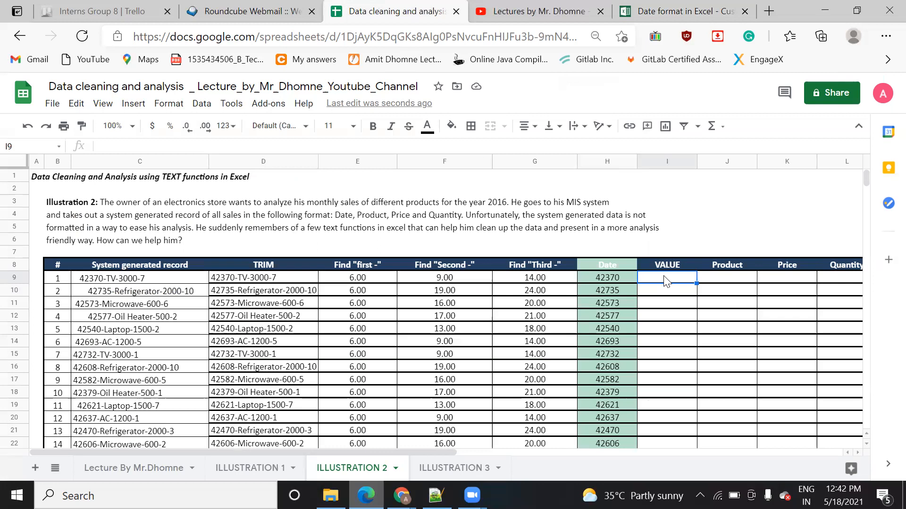
Step: Convert the first record's date code to a date in I9 with the formula =VALUE(H9)
{"action": "type", "text": "="}
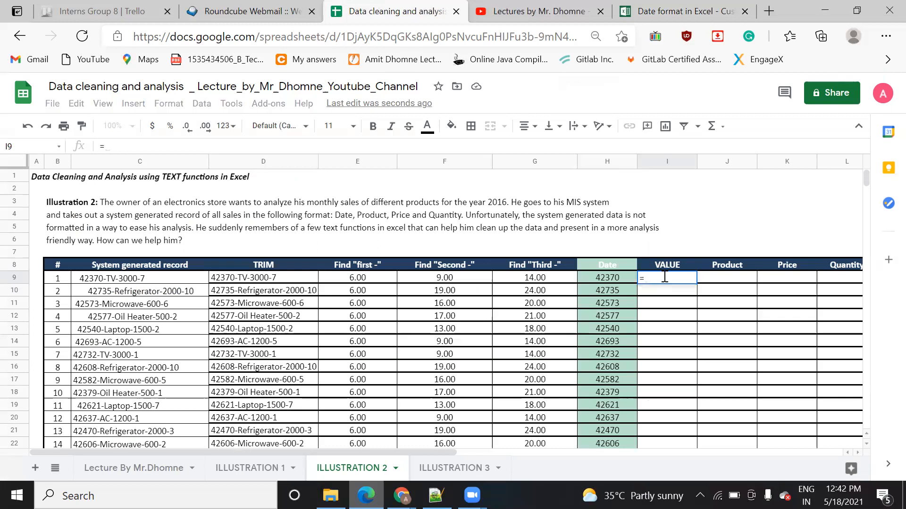
{"action": "type", "text": "valu"}
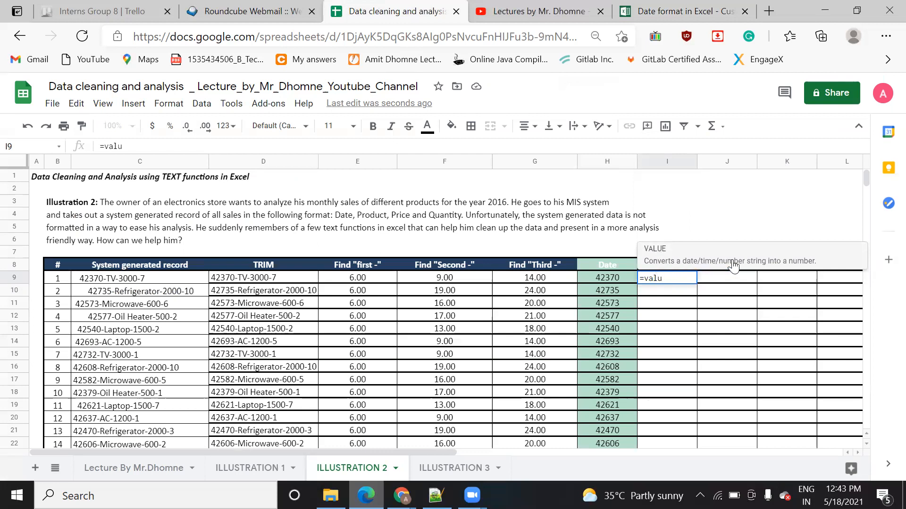
{"action": "left_click", "coordinate": [661, 253]}
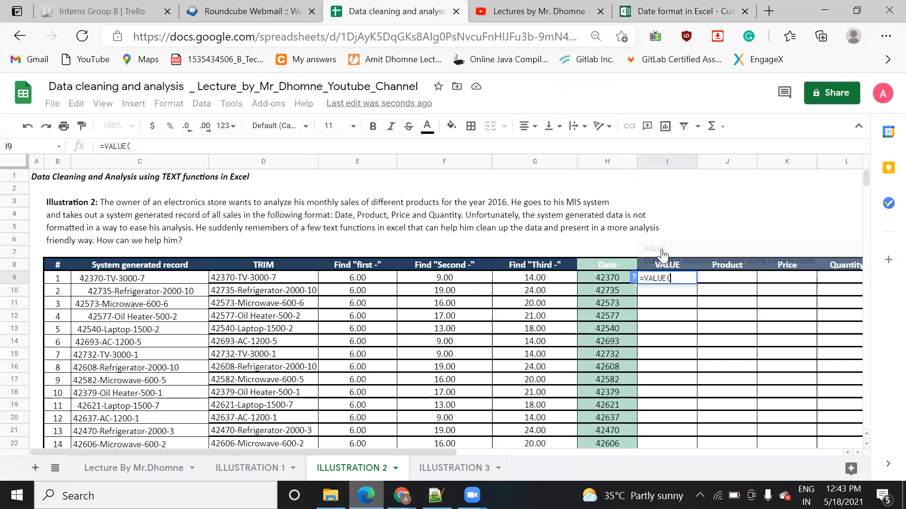
{"action": "left_click", "coordinate": [611, 275]}
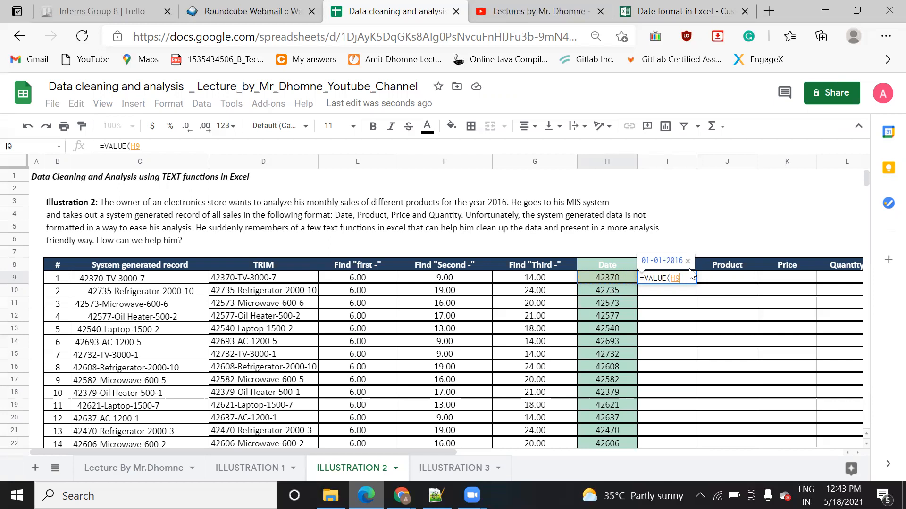
{"action": "key", "text": "Return"}
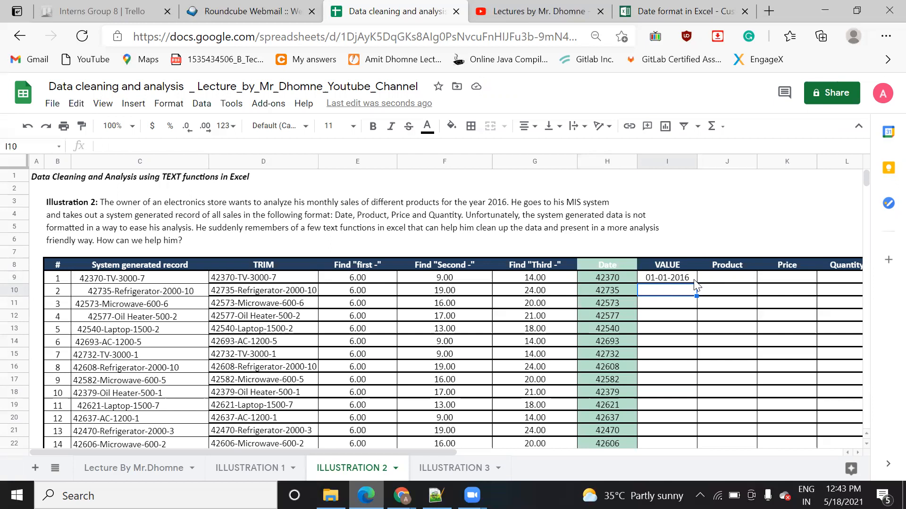
Step: Fill the VALUE formula from I9 down to I73 and check the filled rows against the neighbouring columns
{"action": "left_click", "coordinate": [694, 281]}
{"action": "left_click_drag", "start_coordinate": [695, 281], "coordinate": [695, 453]}
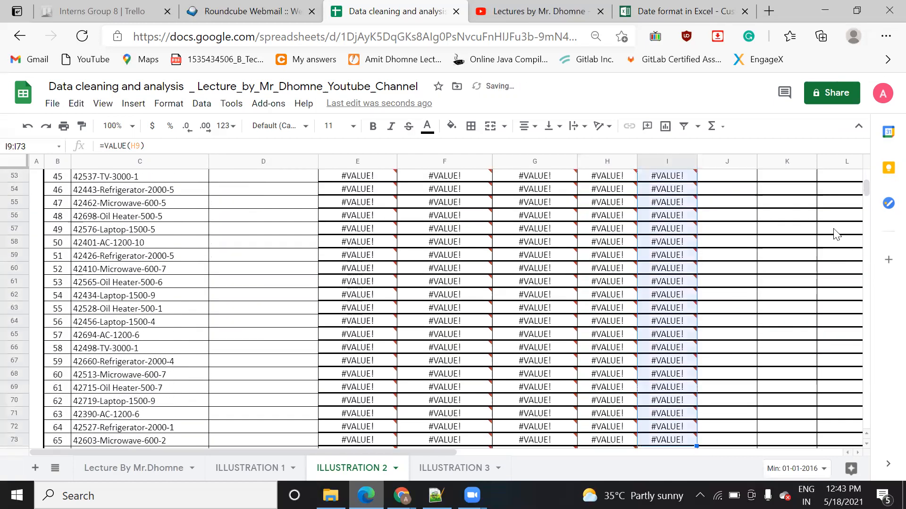
{"action": "left_click_drag", "start_coordinate": [865, 192], "coordinate": [866, 186]}
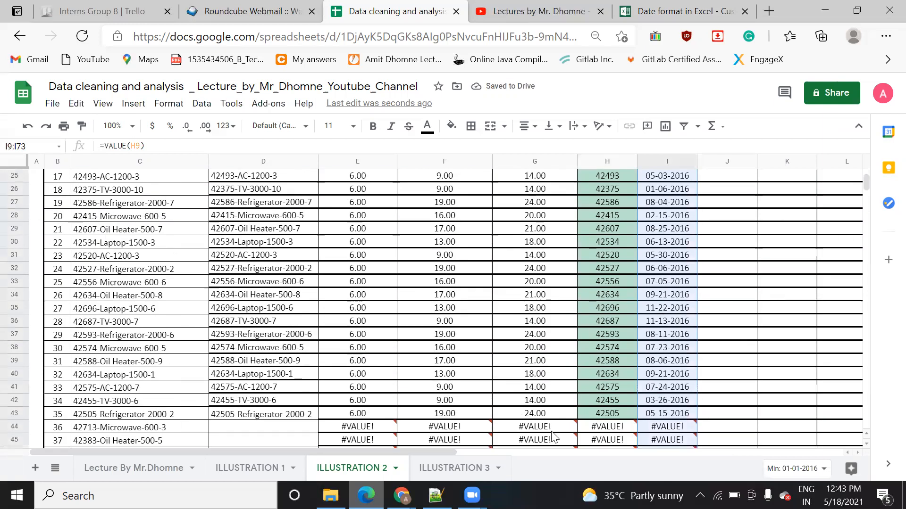
{"action": "mouse_move", "coordinate": [635, 434]}
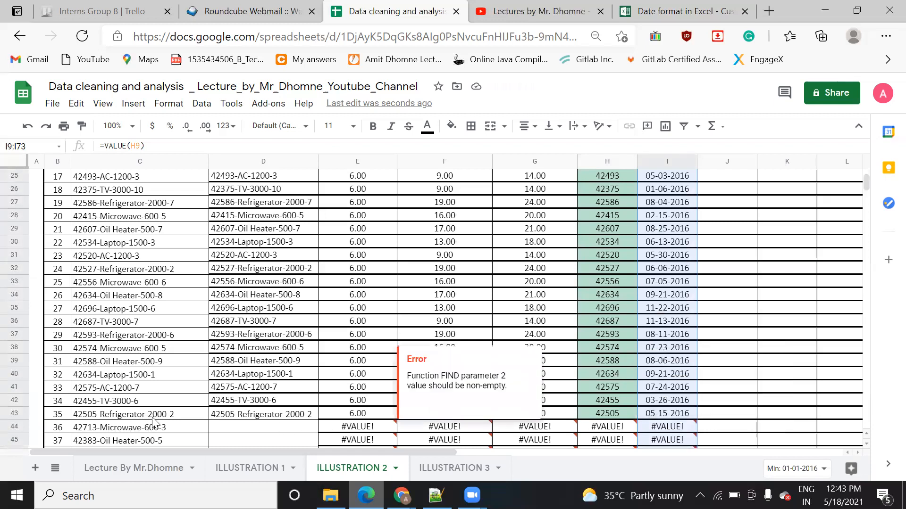
{"action": "left_click", "coordinate": [394, 418]}
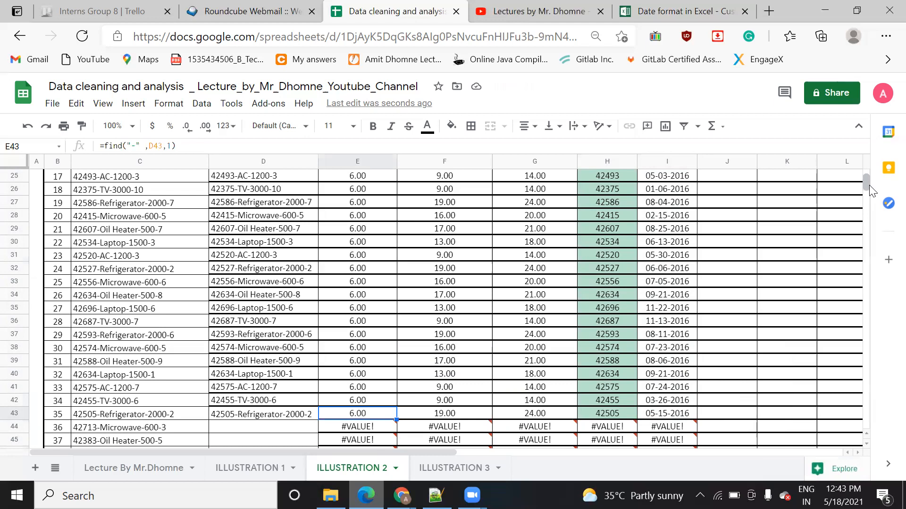
{"action": "left_click_drag", "start_coordinate": [868, 185], "coordinate": [867, 179]}
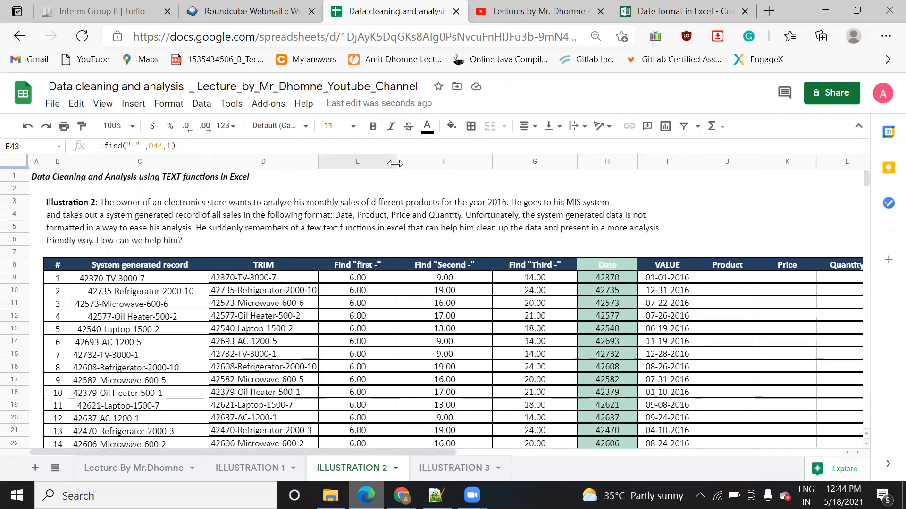
Step: Narrow the three Find columns (E, F, G) and the Date column H so the whole table fits on screen
{"action": "left_click_drag", "start_coordinate": [396, 162], "coordinate": [380, 163]}
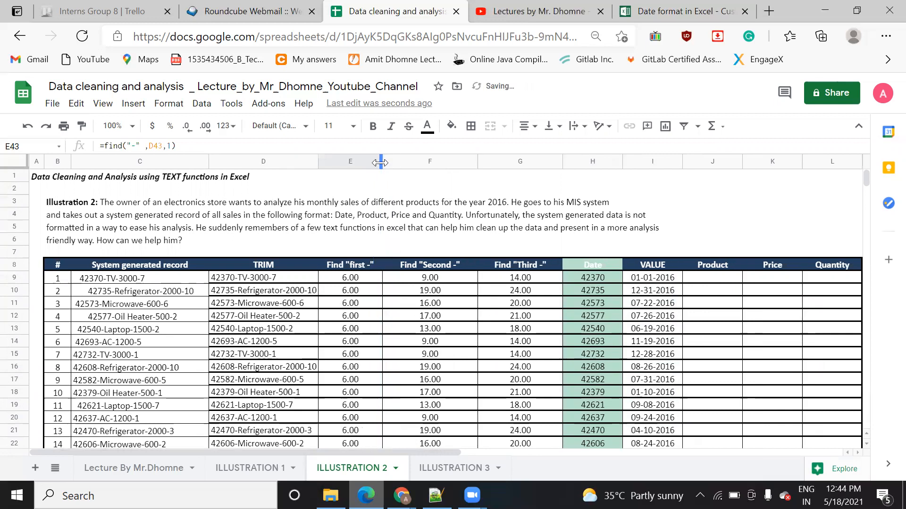
{"action": "left_click", "coordinate": [473, 162]}
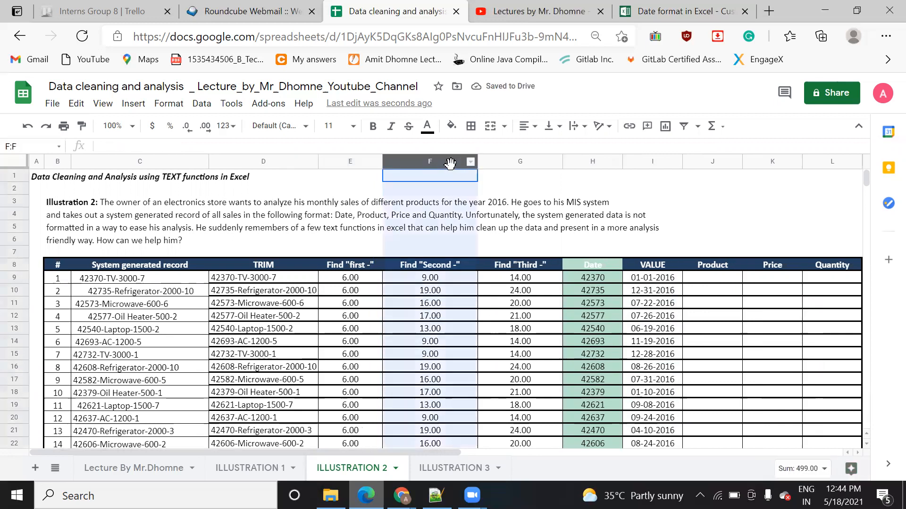
{"action": "left_click_drag", "start_coordinate": [474, 161], "coordinate": [462, 162]}
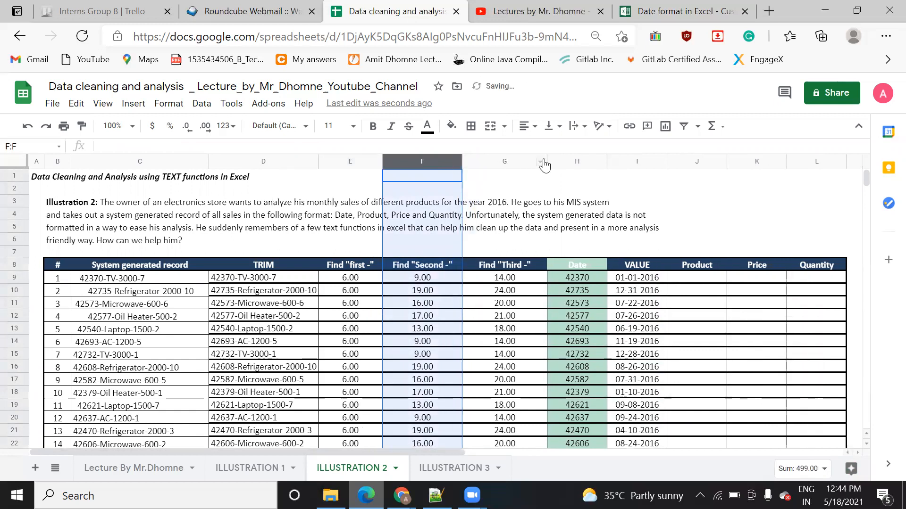
{"action": "left_click_drag", "start_coordinate": [547, 162], "coordinate": [526, 162]}
{"action": "left_click_drag", "start_coordinate": [588, 161], "coordinate": [581, 162]}
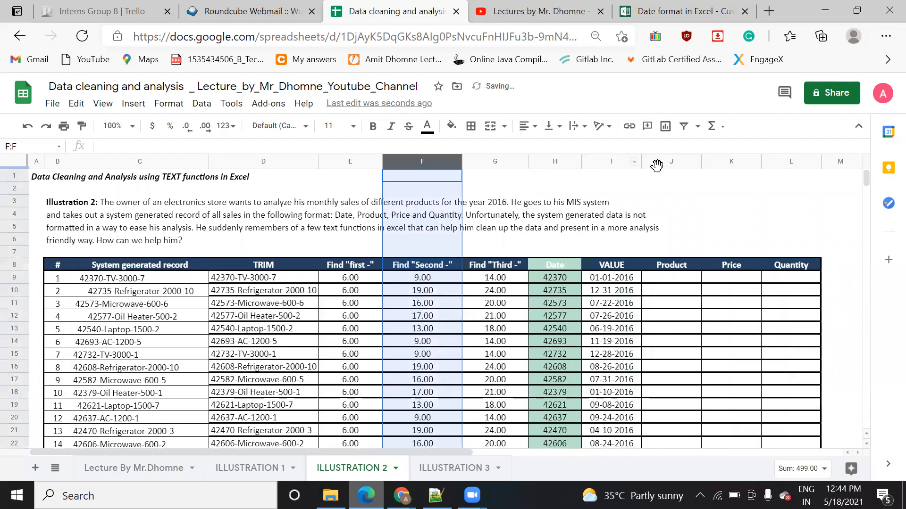
Step: Start a MID formula in Product cell J9 with the trimmed record in D9 as its string
{"action": "left_click", "coordinate": [674, 282]}
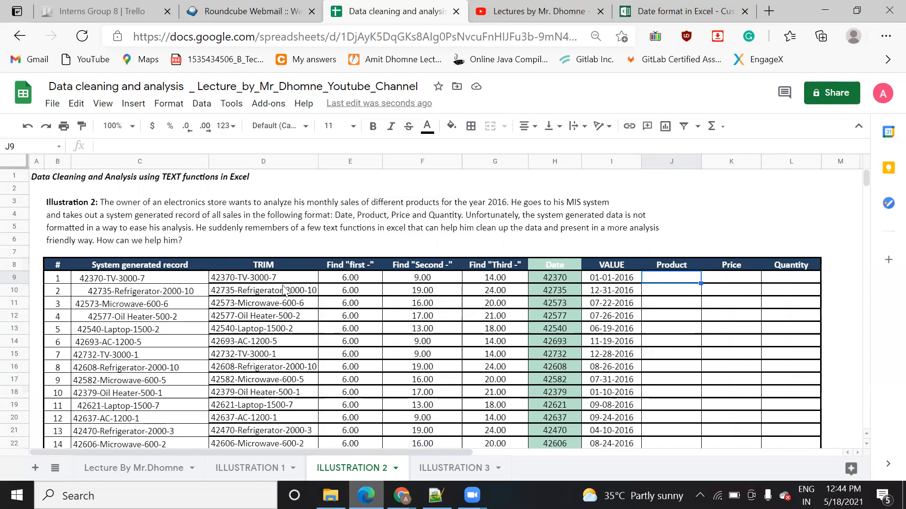
{"action": "double_click", "coordinate": [648, 276]}
{"action": "type", "text": "="}
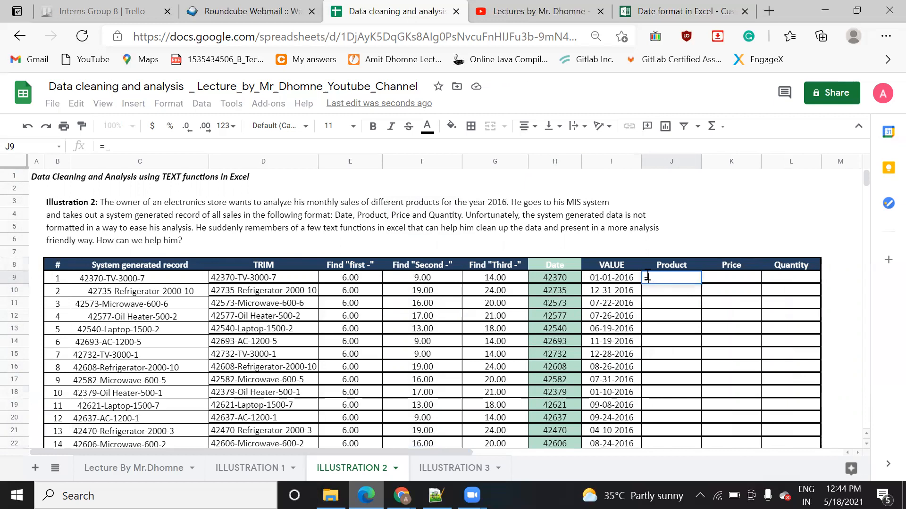
{"action": "type", "text": "mid"}
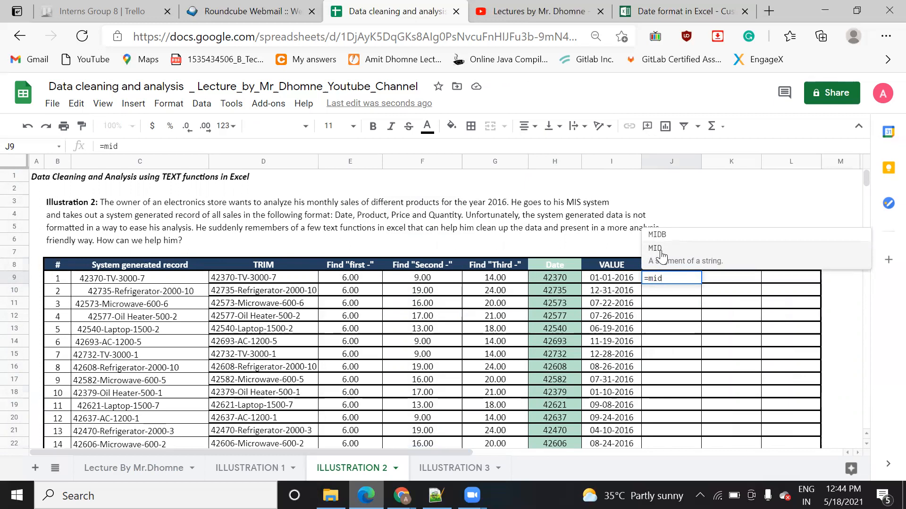
{"action": "left_click", "coordinate": [670, 255]}
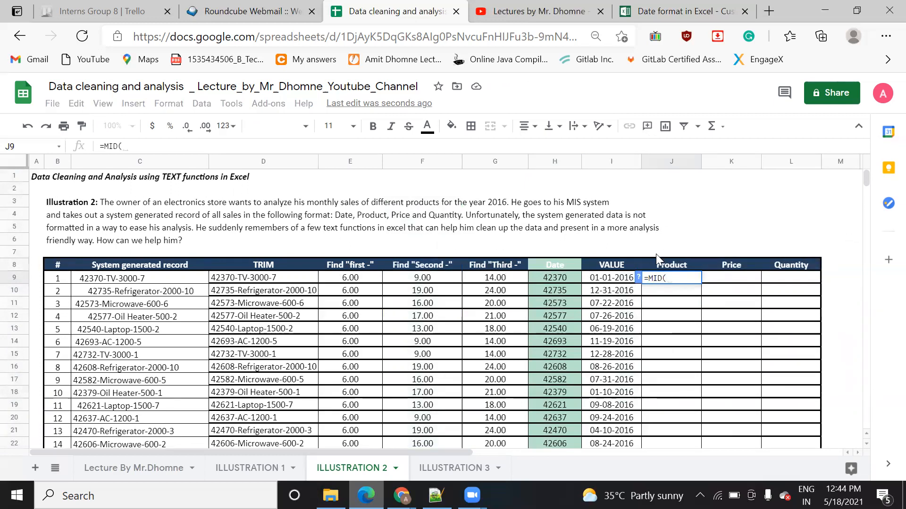
{"action": "left_click", "coordinate": [639, 282]}
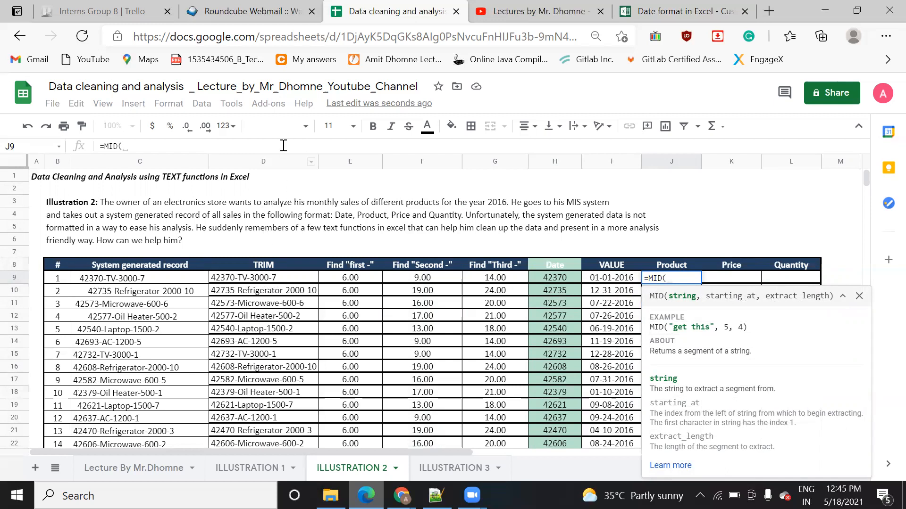
{"action": "left_click", "coordinate": [251, 279]}
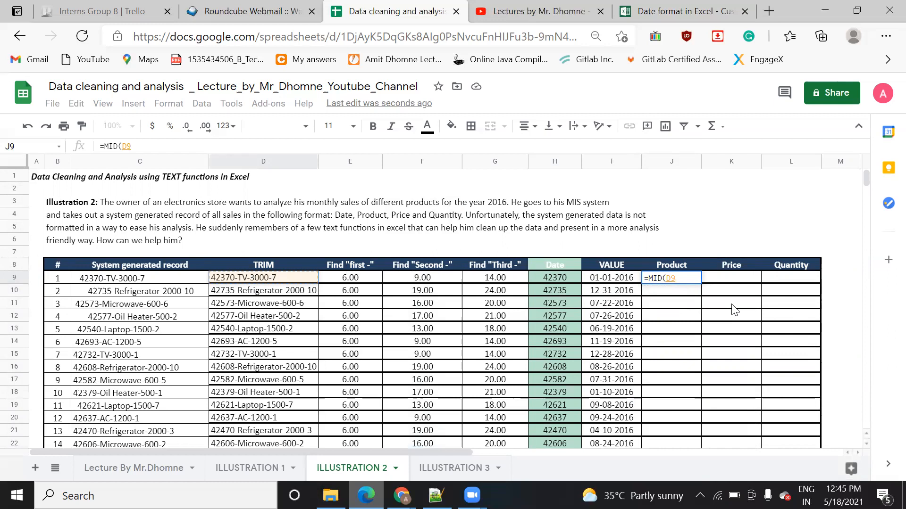
Step: Add F9-E9-1 after the string in J9's MID formula, leaving the formula open for editing
{"action": "type", "text": ","}
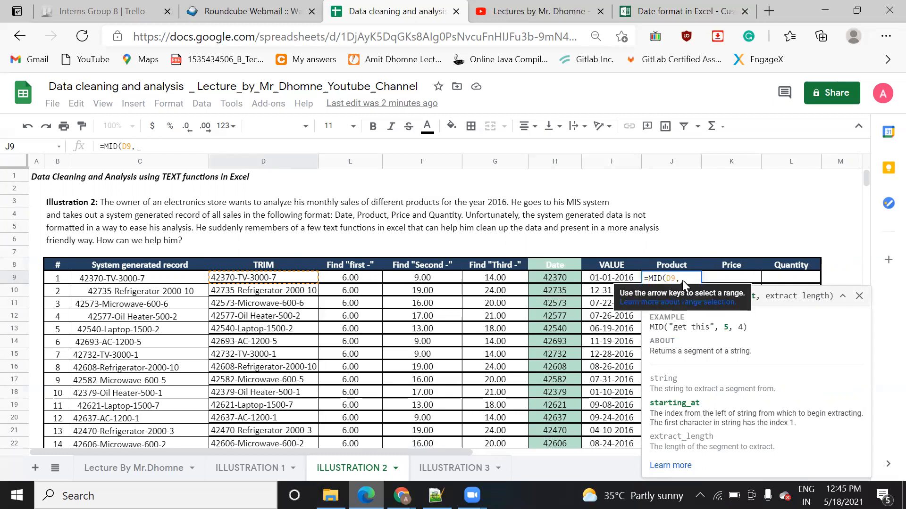
{"action": "type", "text": "F9-"}
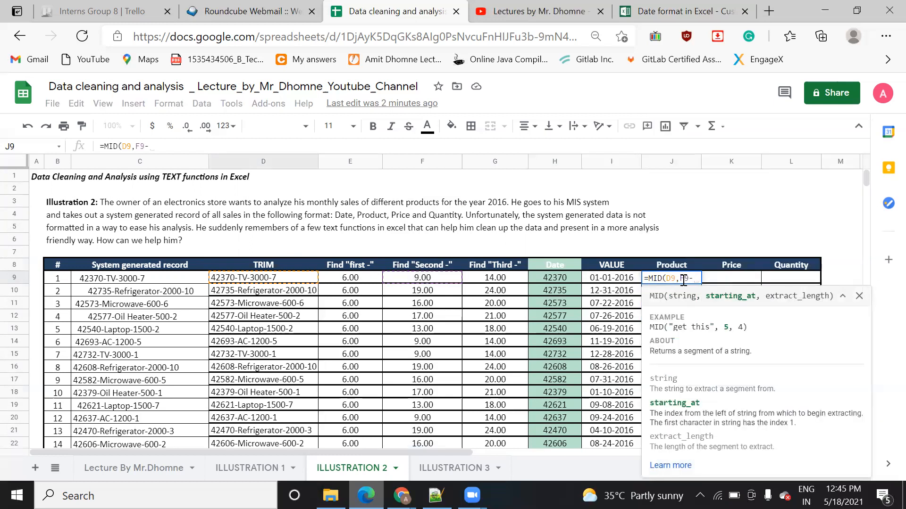
{"action": "type", "text": "E"}
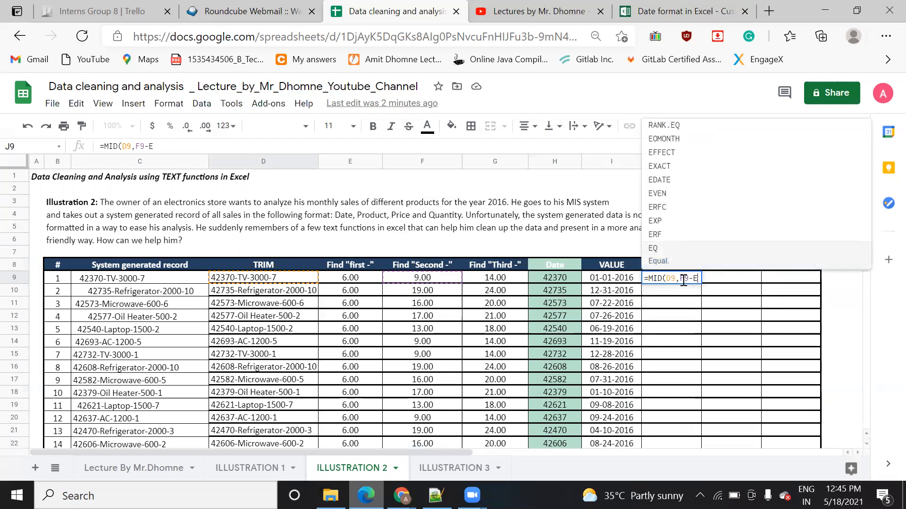
{"action": "type", "text": "9"}
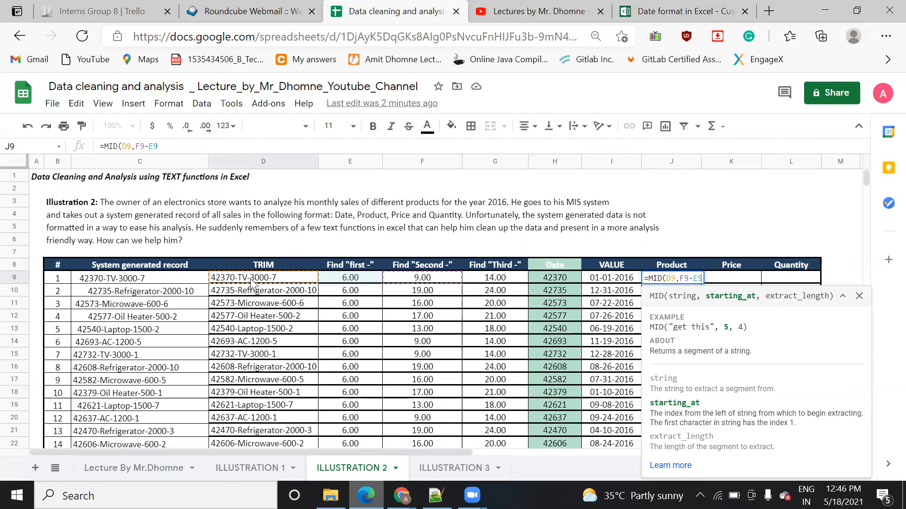
{"action": "type", "text": "-"}
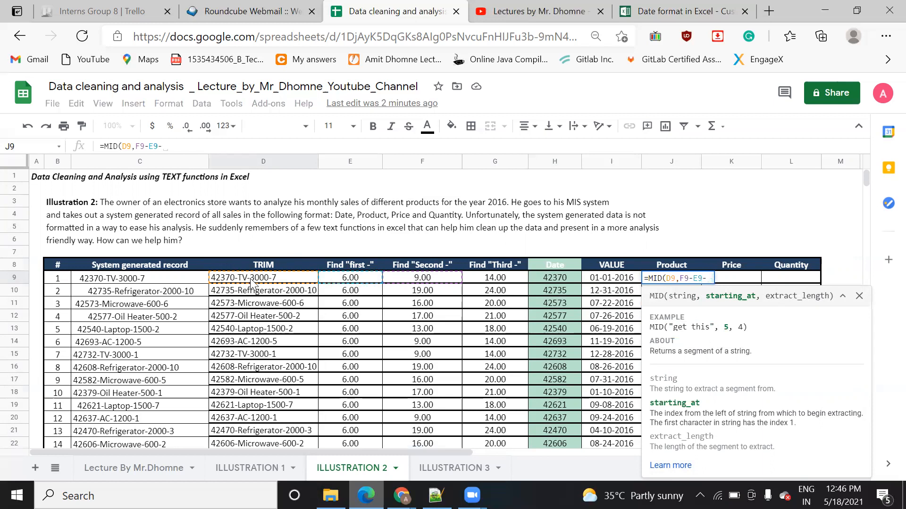
{"action": "type", "text": "1)"}
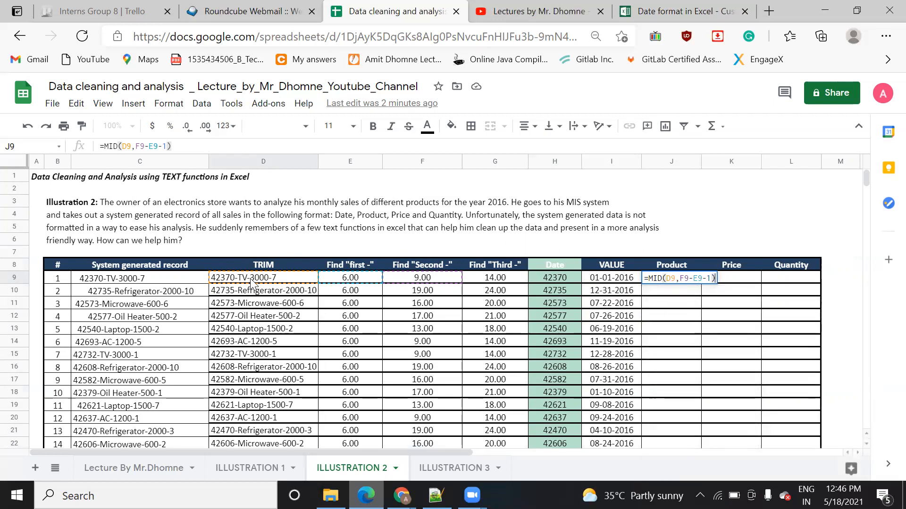
{"action": "key", "text": "BackSpace"}
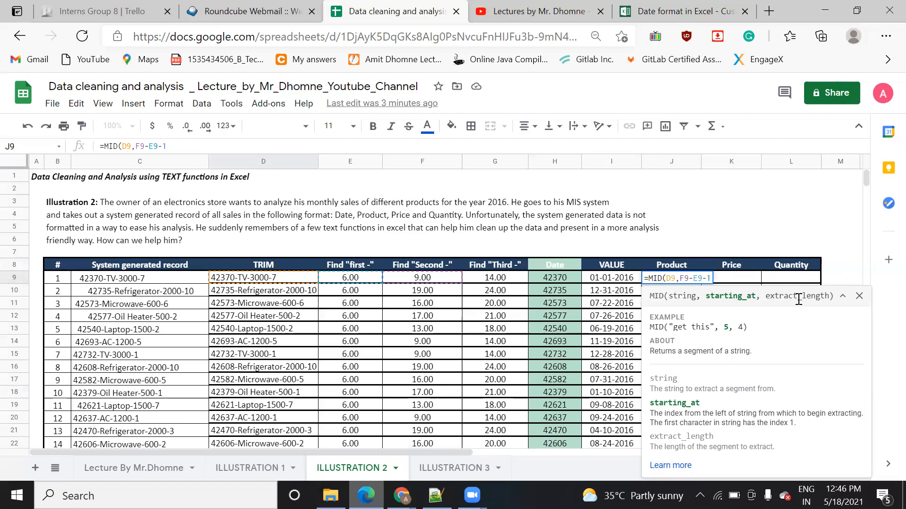
Step: Insert the starting position E9+1 ahead of the length and complete J9 as =MID(D9,E9+1,F9-E9-1)
{"action": "left_click", "coordinate": [680, 279]}
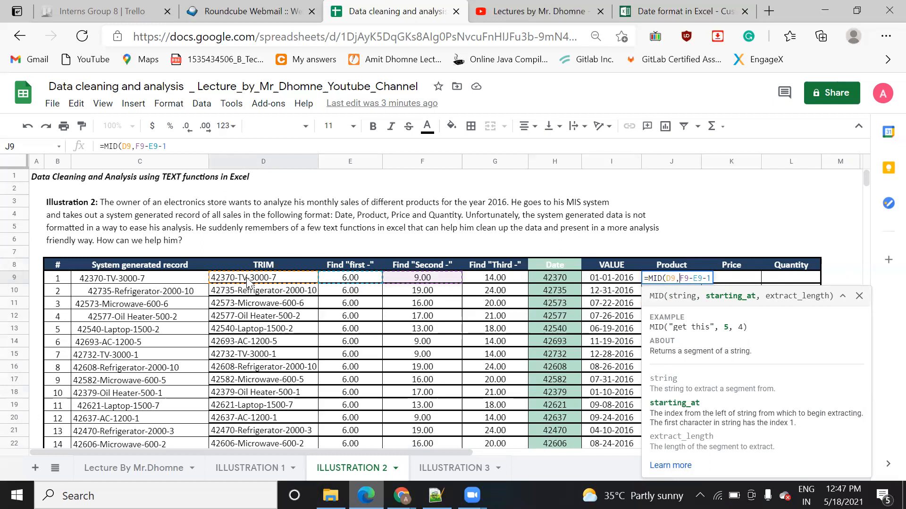
{"action": "left_click", "coordinate": [681, 279]}
{"action": "key", "text": "Left"}
{"action": "key", "text": "Left"}
{"action": "key", "text": "Left"}
{"action": "key", "text": "Left"}
{"action": "key", "text": "Left"}
{"action": "key", "text": "Left"}
{"action": "key", "text": "Left"}
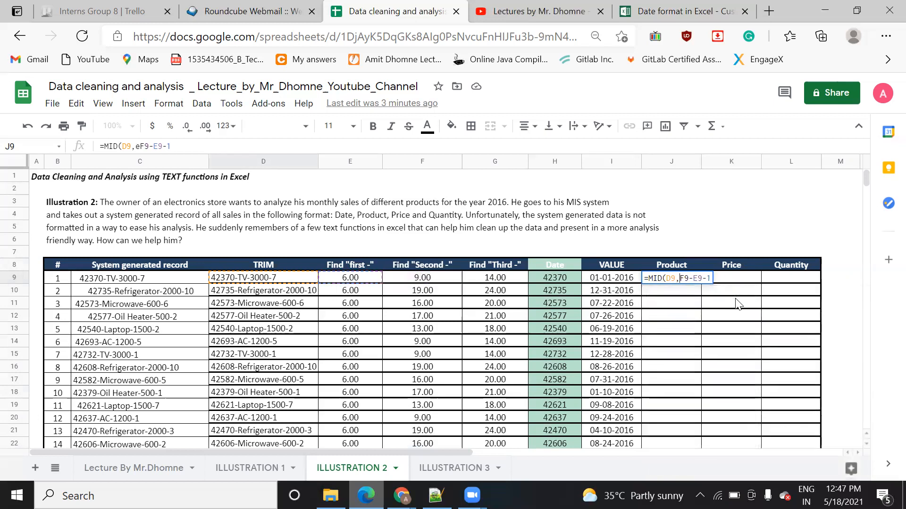
{"action": "type", "text": "E9+"}
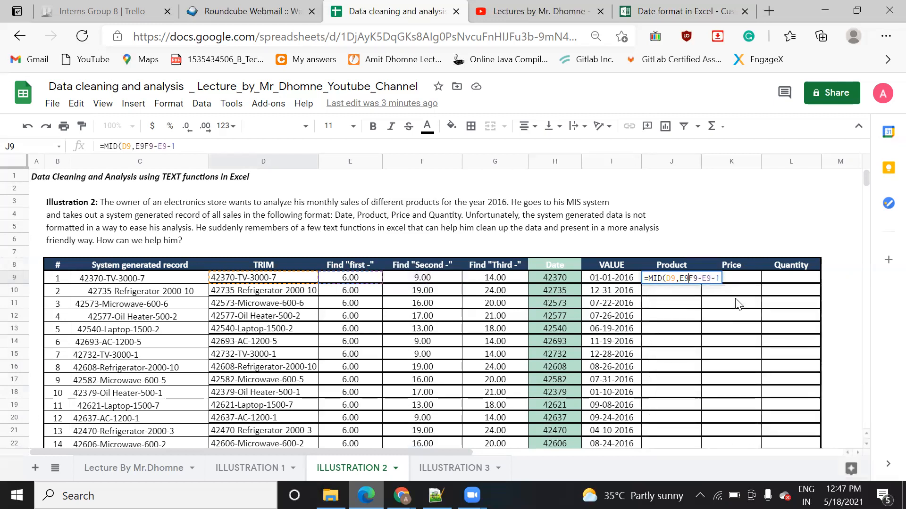
{"action": "type", "text": "1"}
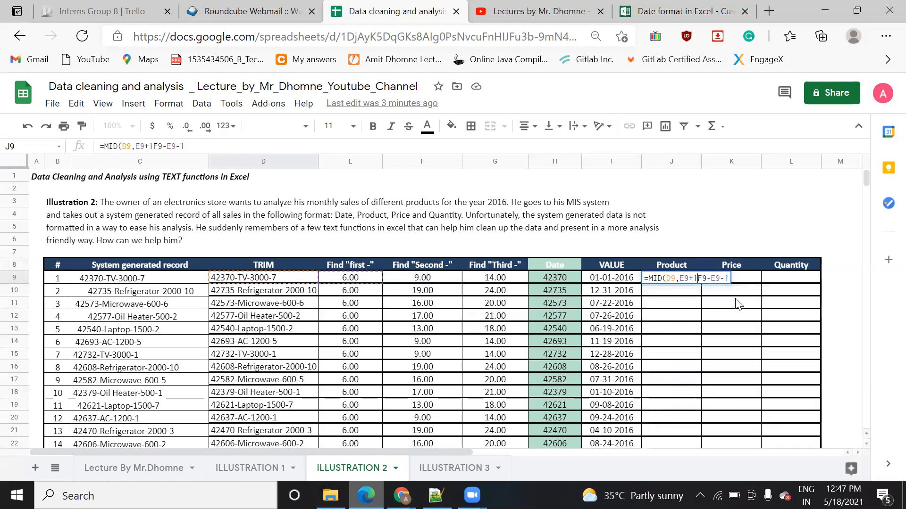
{"action": "type", "text": ","}
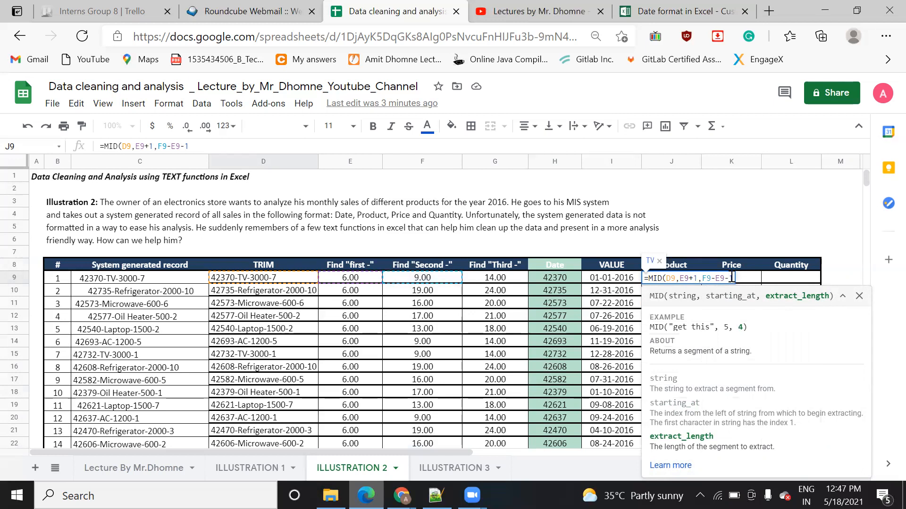
{"action": "type", "text": ")"}
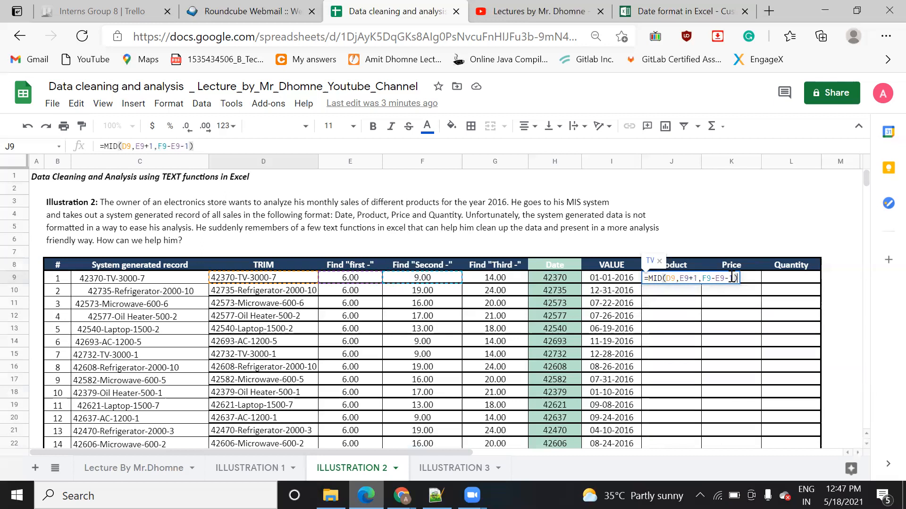
{"action": "key", "text": "Return"}
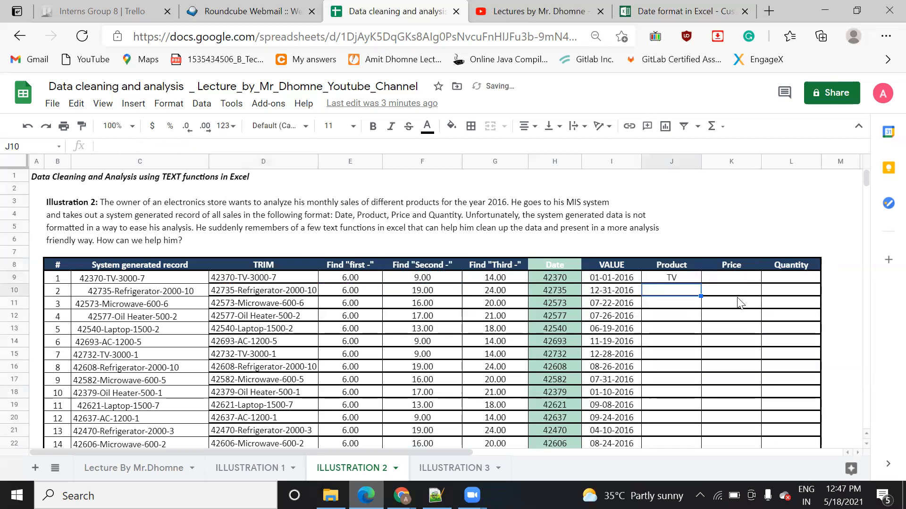
Step: Fill the product formula from J9 down to J25
{"action": "left_click", "coordinate": [698, 280]}
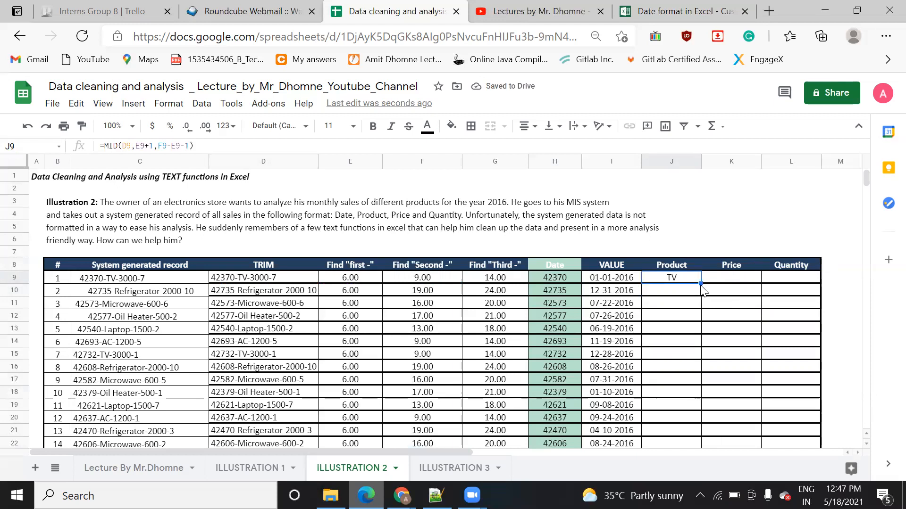
{"action": "left_click_drag", "start_coordinate": [701, 301], "coordinate": [697, 381]}
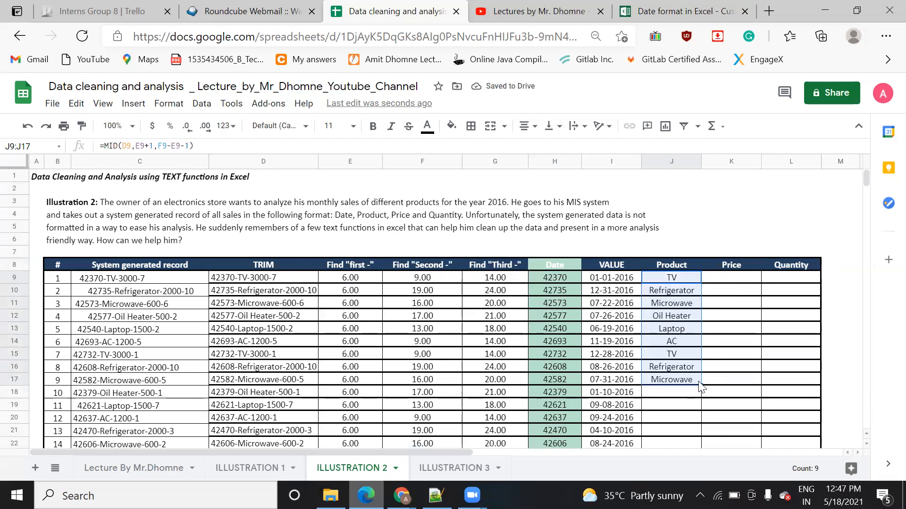
{"action": "left_click_drag", "start_coordinate": [700, 386], "coordinate": [699, 455]}
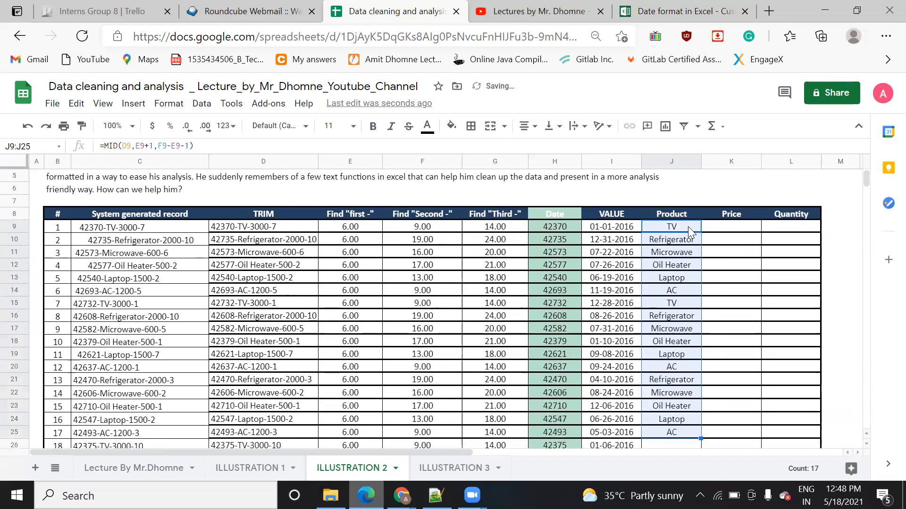
Step: Start a MID formula in Price cell K9 with the trimmed record in D9 as its string
{"action": "left_click", "coordinate": [729, 230]}
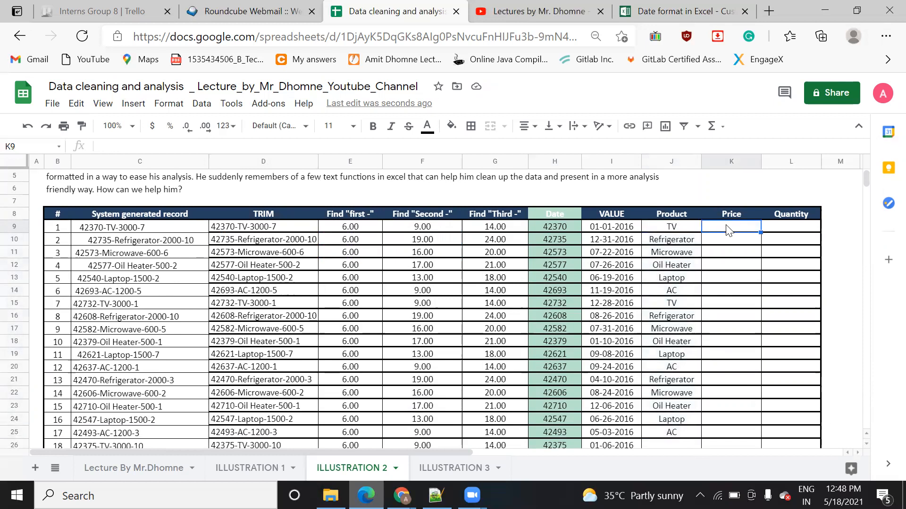
{"action": "type", "text": "mid"}
{"action": "key", "text": "BackSpace"}
{"action": "key", "text": "BackSpace"}
{"action": "key", "text": "BackSpace"}
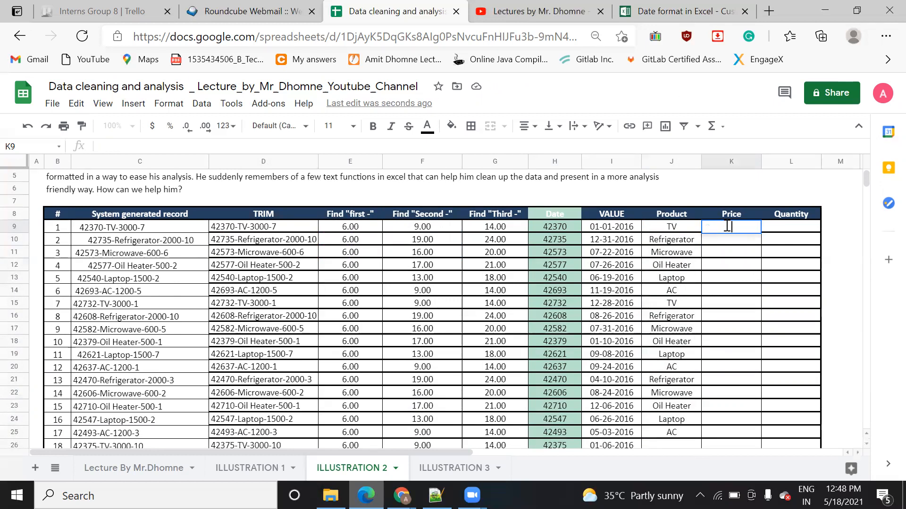
{"action": "type", "text": "=MID"}
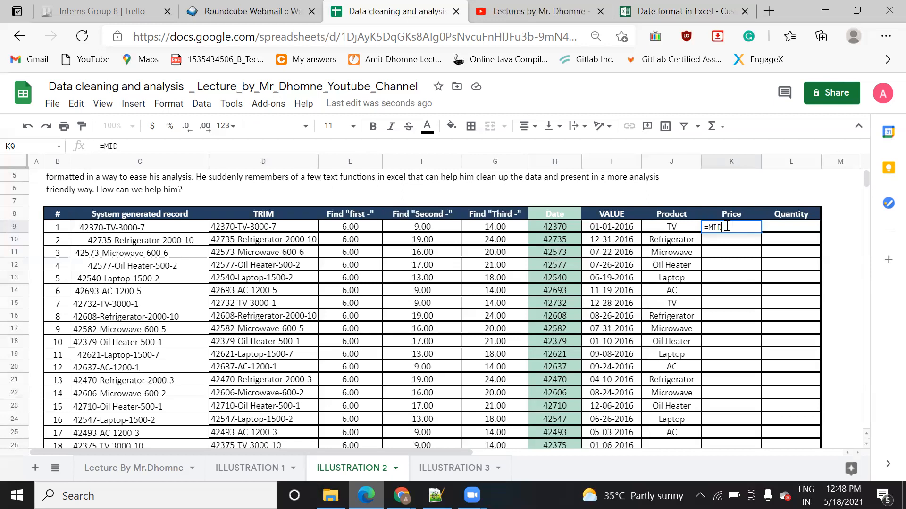
{"action": "type", "text": "("}
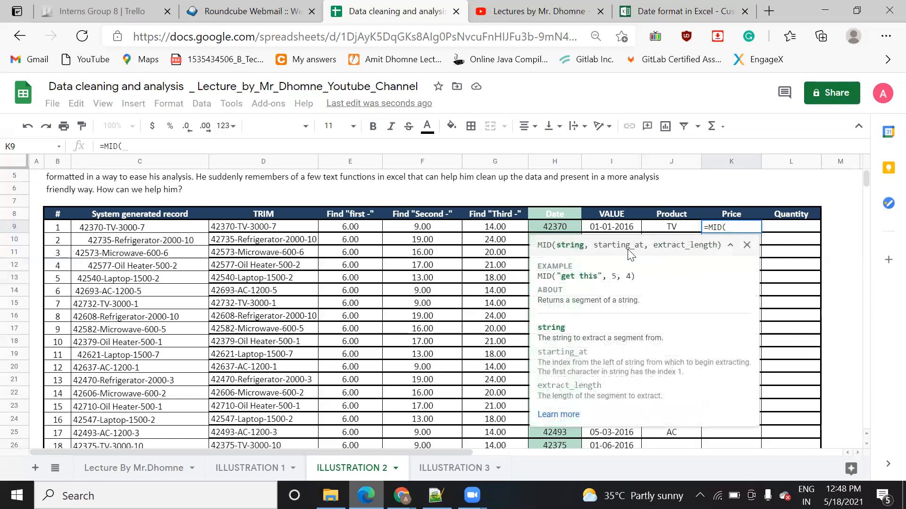
{"action": "left_click", "coordinate": [264, 232]}
{"action": "type", "text": ","}
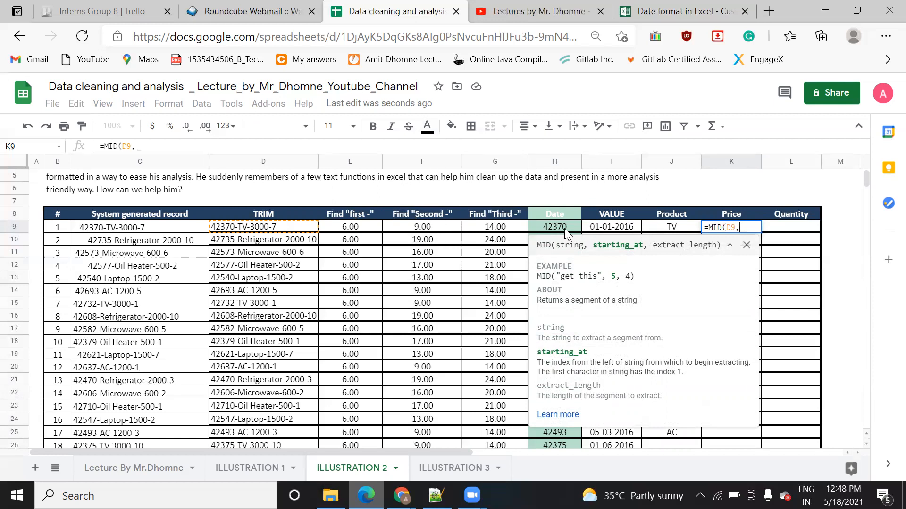
{"action": "type", "text": "f9"}
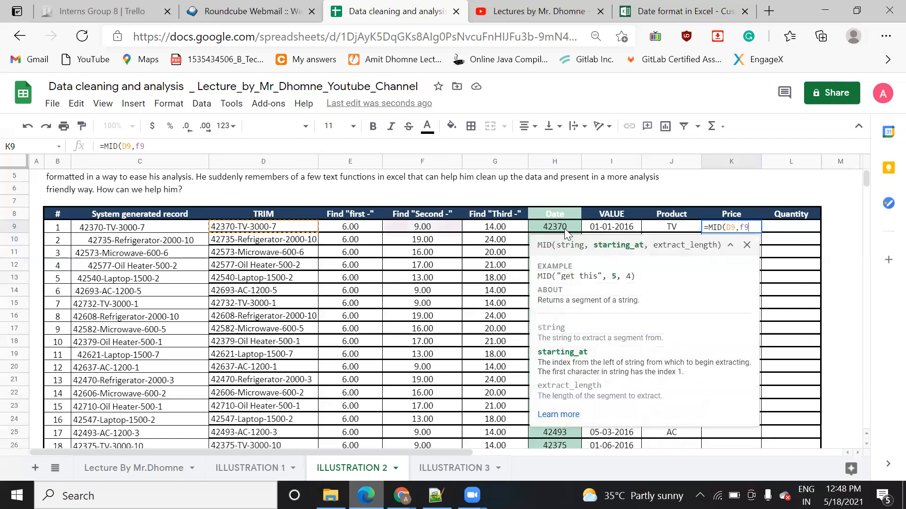
{"action": "type", "text": "+1"}
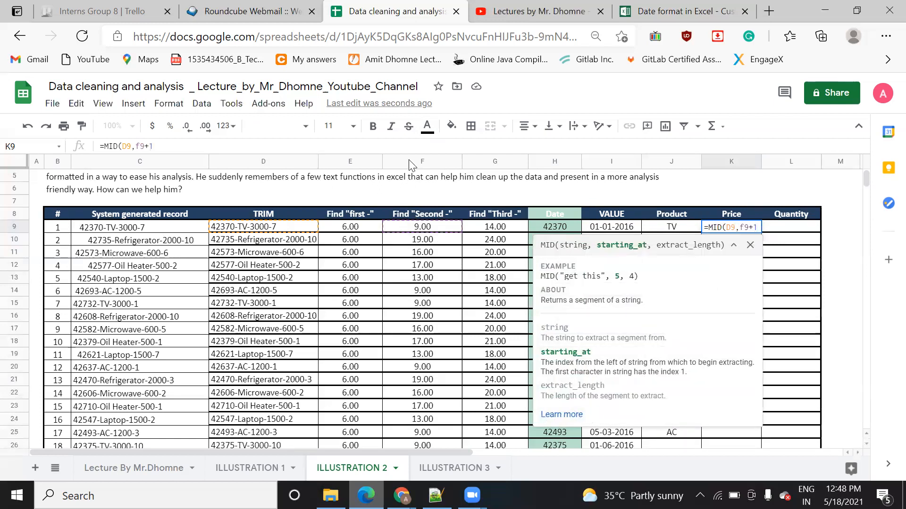
{"action": "key", "text": "BackSpace"}
{"action": "key", "text": "BackSpace"}
{"action": "key", "text": "BackSpace"}
{"action": "key", "text": "BackSpace"}
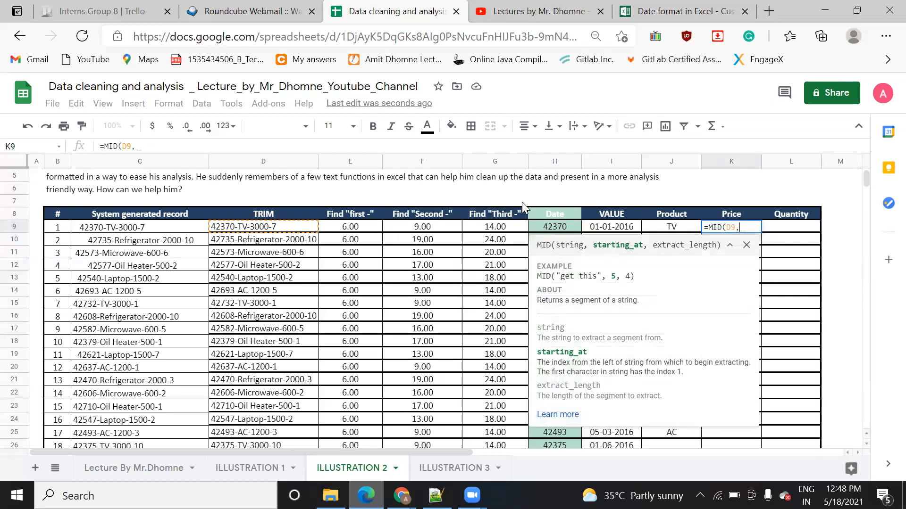
Step: Complete the Price formula in K9 as =MID(D9,F9+1,G9-F9-1) and fill it down the column with the suggested autofill
{"action": "type", "text": "F9"}
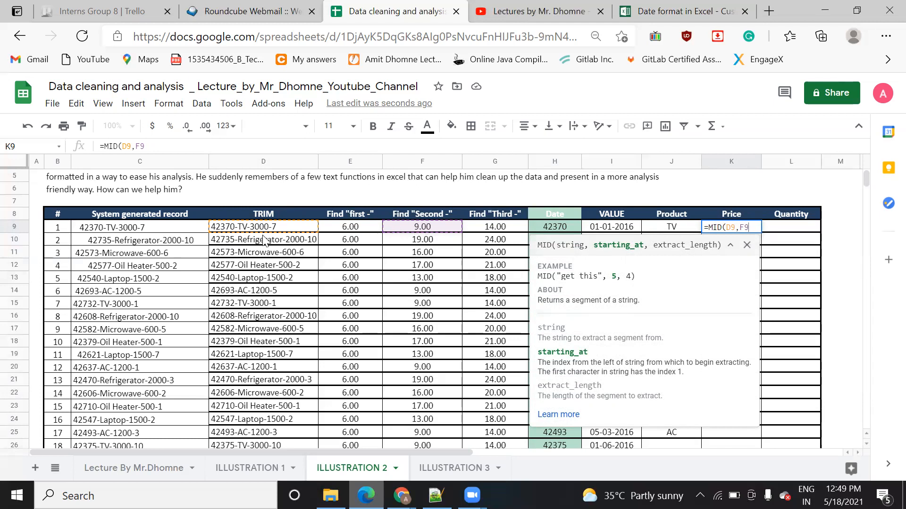
{"action": "type", "text": "+1"}
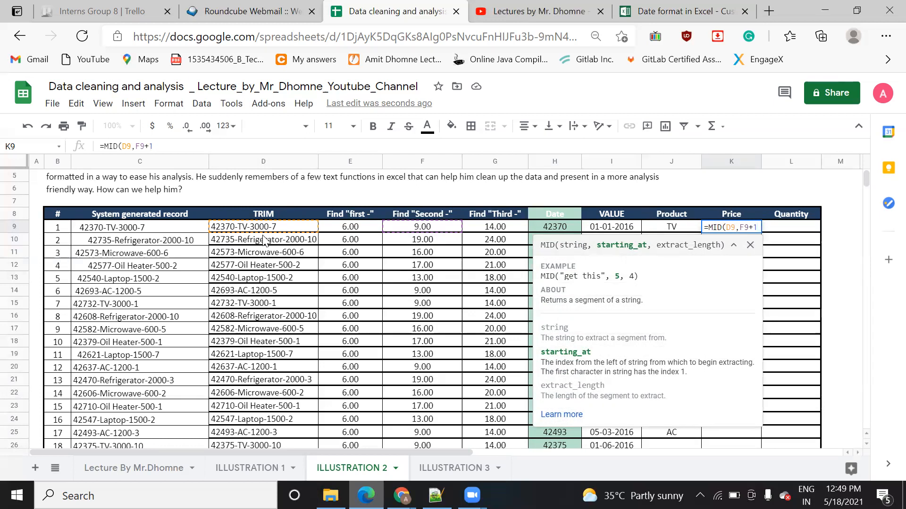
{"action": "type", "text": ","}
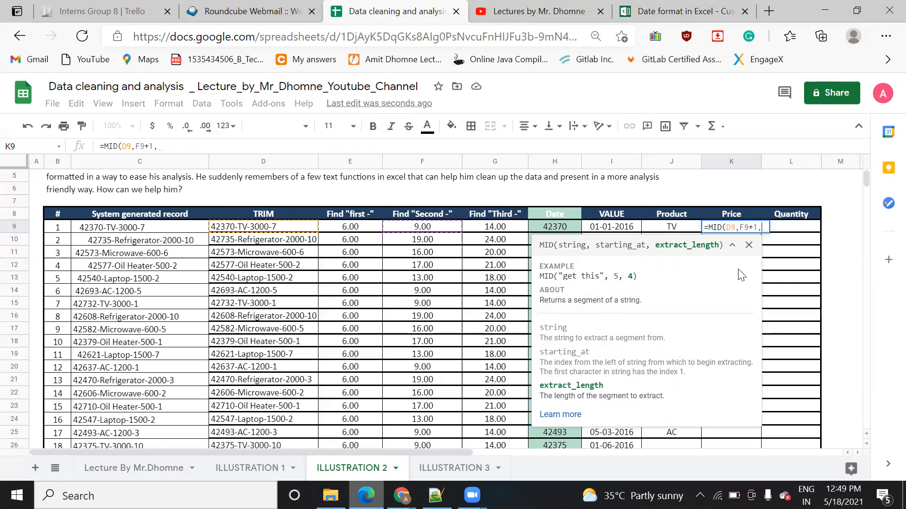
{"action": "type", "text": "G9-"}
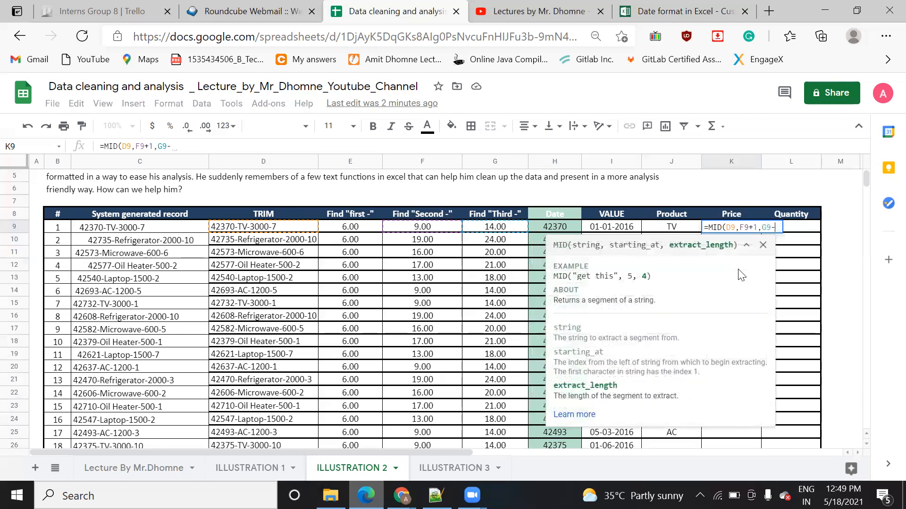
{"action": "type", "text": "F9-1"}
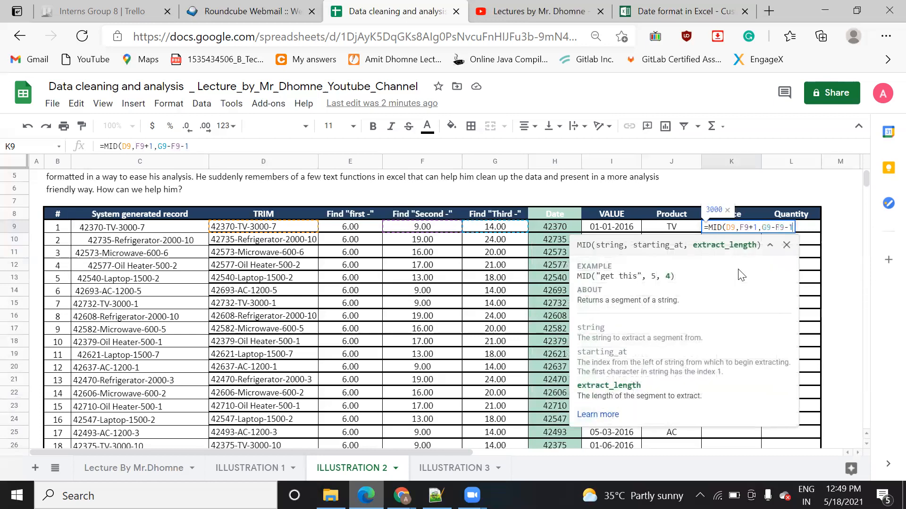
{"action": "type", "text": ")"}
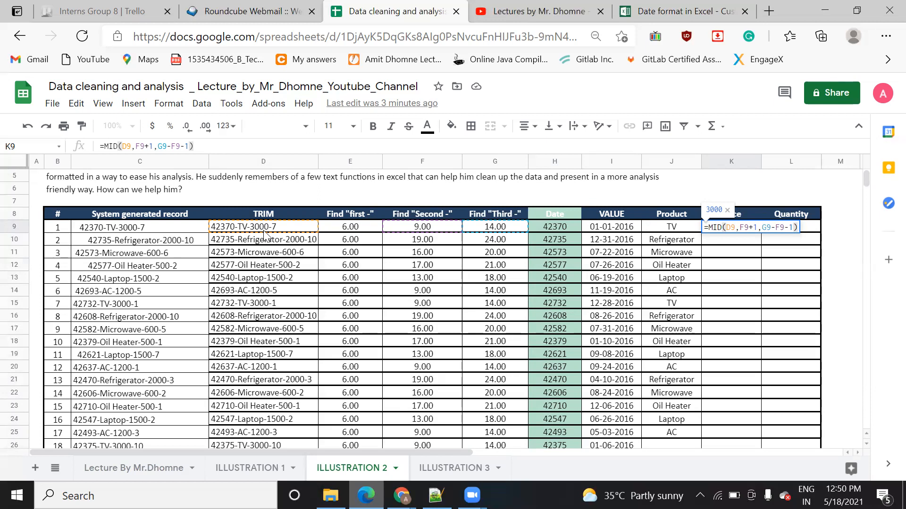
{"action": "key", "text": "Return"}
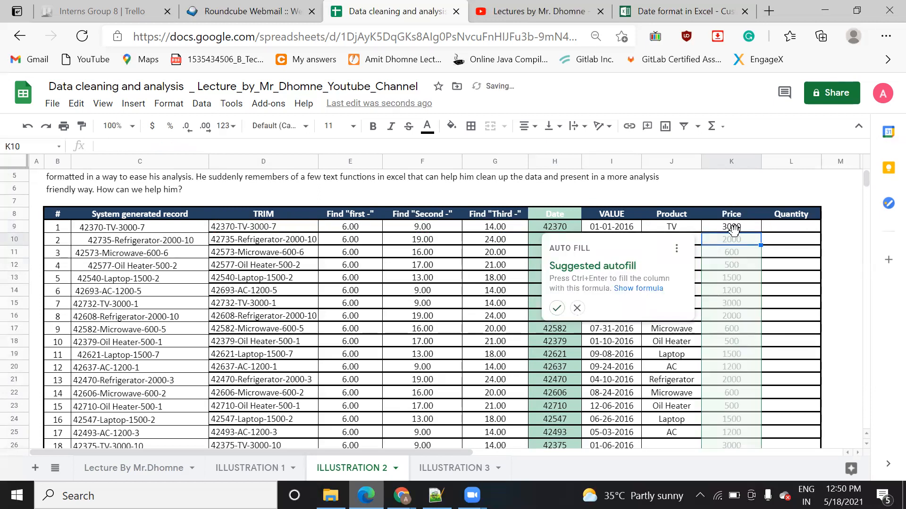
{"action": "left_click", "coordinate": [556, 310]}
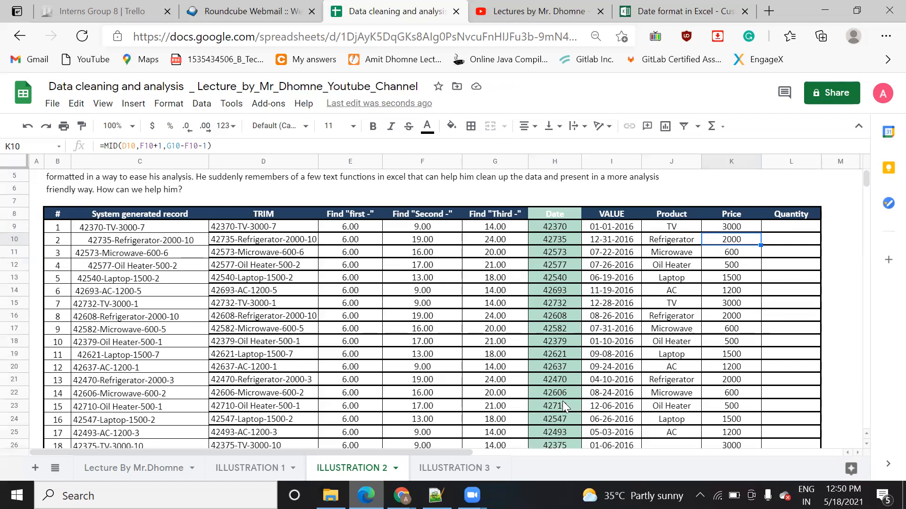
{"action": "left_click", "coordinate": [776, 228]}
{"action": "type", "text": "+MID"}
{"action": "key", "text": "BackSpace"}
{"action": "key", "text": "BackSpace"}
{"action": "key", "text": "BackSpace"}
{"action": "key", "text": "BackSpace"}
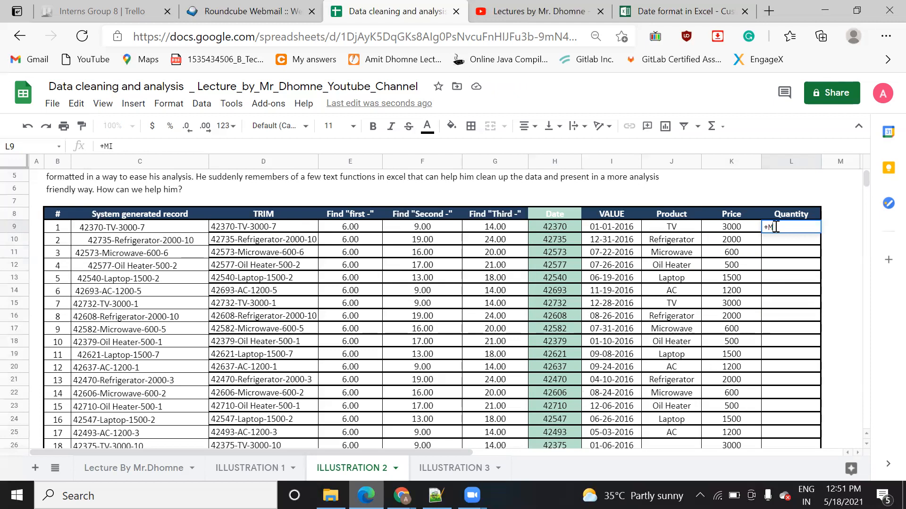
{"action": "type", "text": "=MID("}
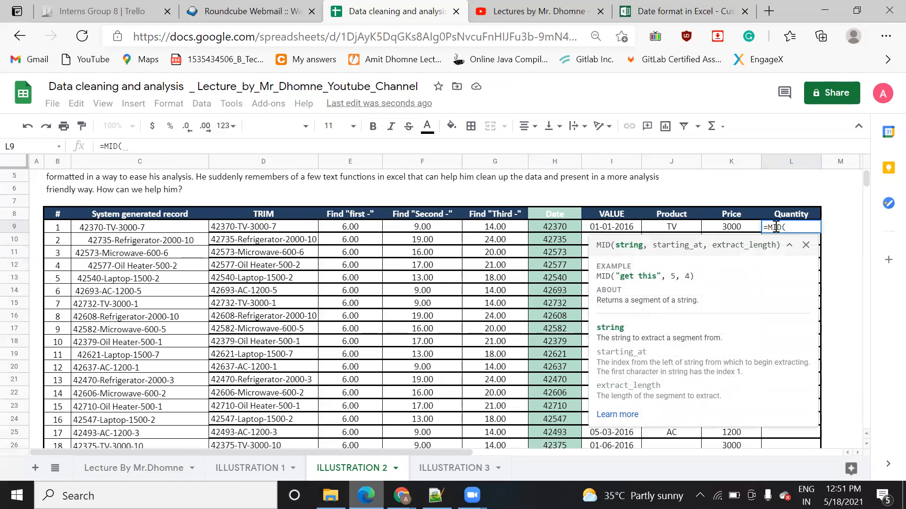
{"action": "type", "text": "D9,"}
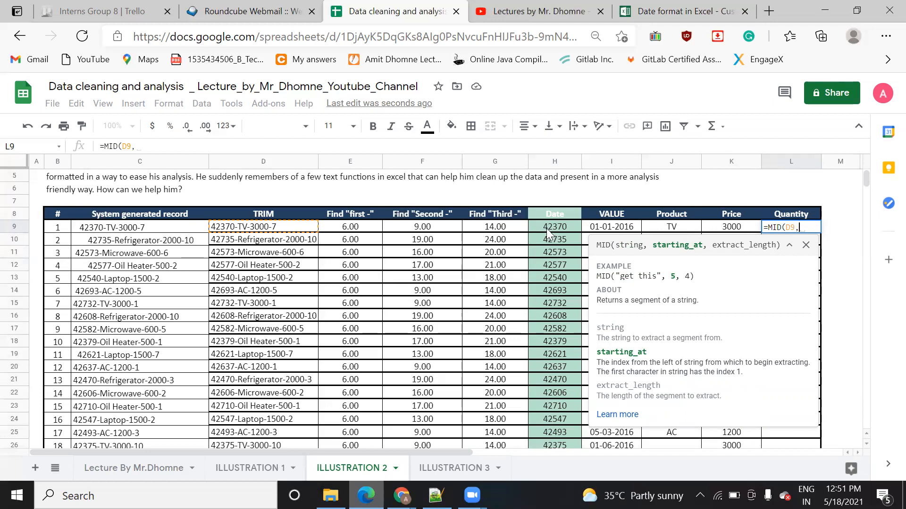
{"action": "left_click", "coordinate": [514, 231]}
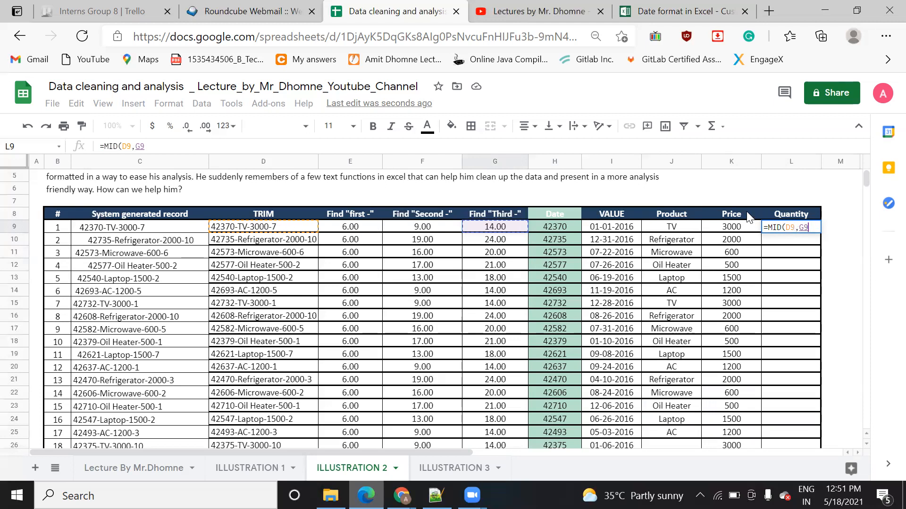
{"action": "left_click", "coordinate": [784, 162]}
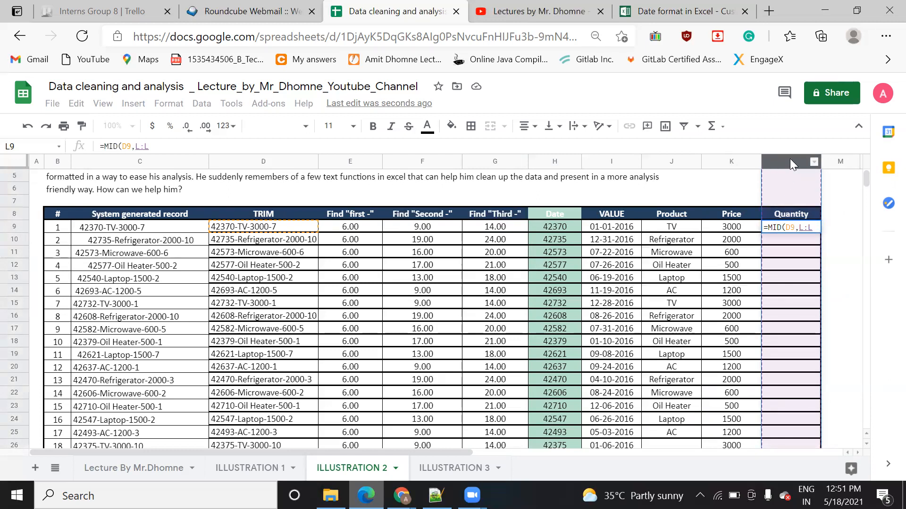
{"action": "left_click", "coordinate": [742, 162]}
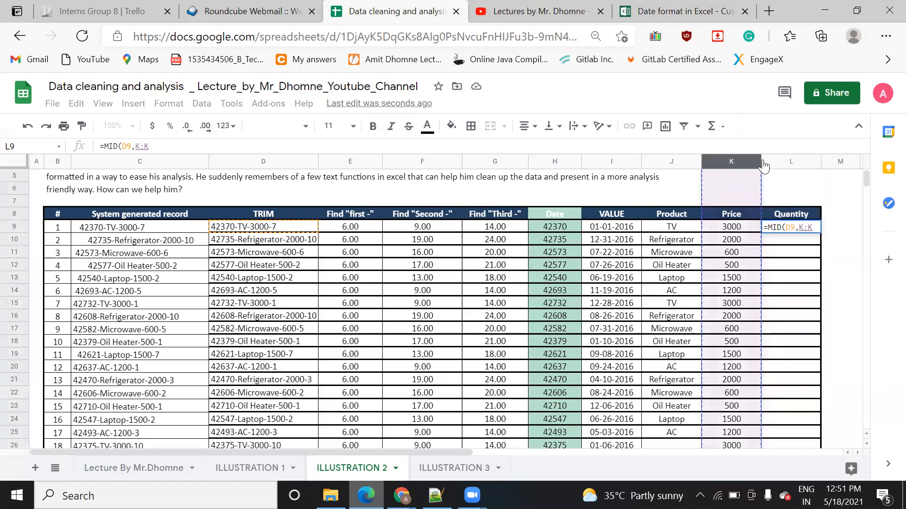
{"action": "left_click", "coordinate": [781, 164]}
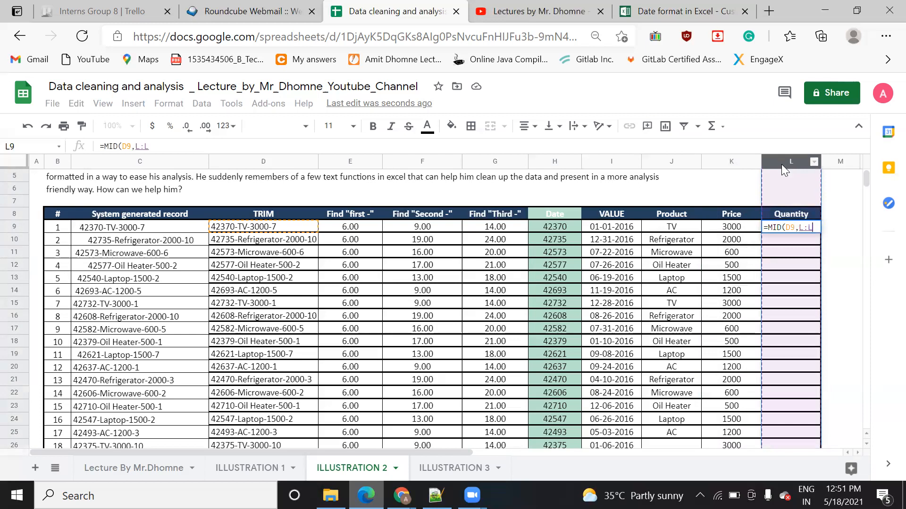
{"action": "left_click", "coordinate": [779, 212]}
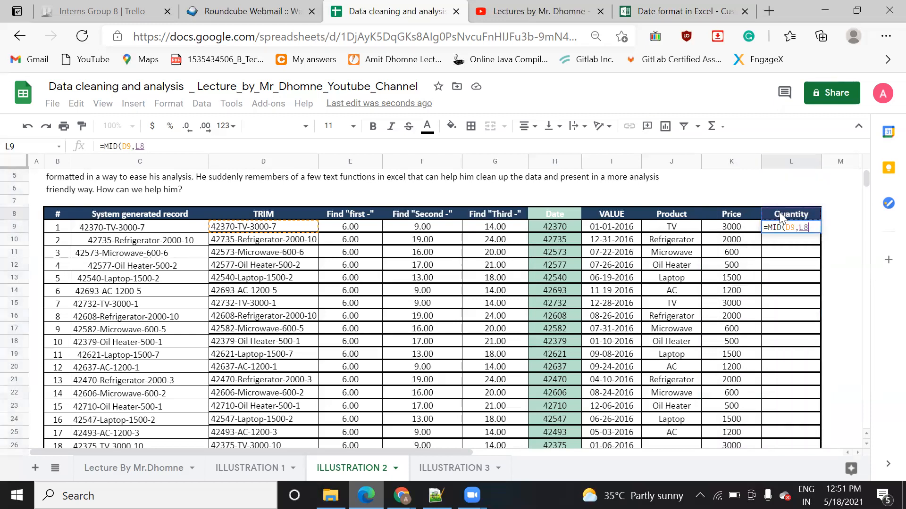
{"action": "left_click", "coordinate": [771, 162]}
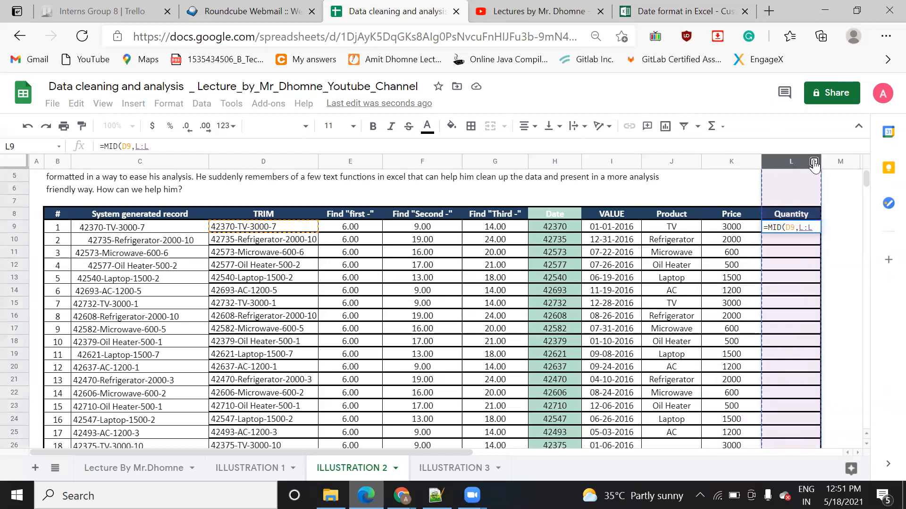
{"action": "left_click_drag", "start_coordinate": [388, 452], "coordinate": [471, 454]}
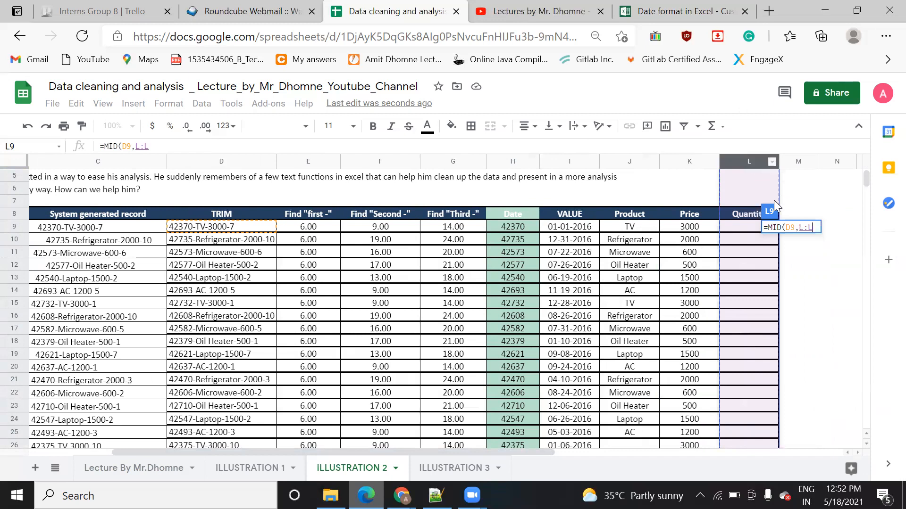
{"action": "left_click_drag", "start_coordinate": [765, 227], "coordinate": [813, 227]}
{"action": "key", "text": "BackSpace"}
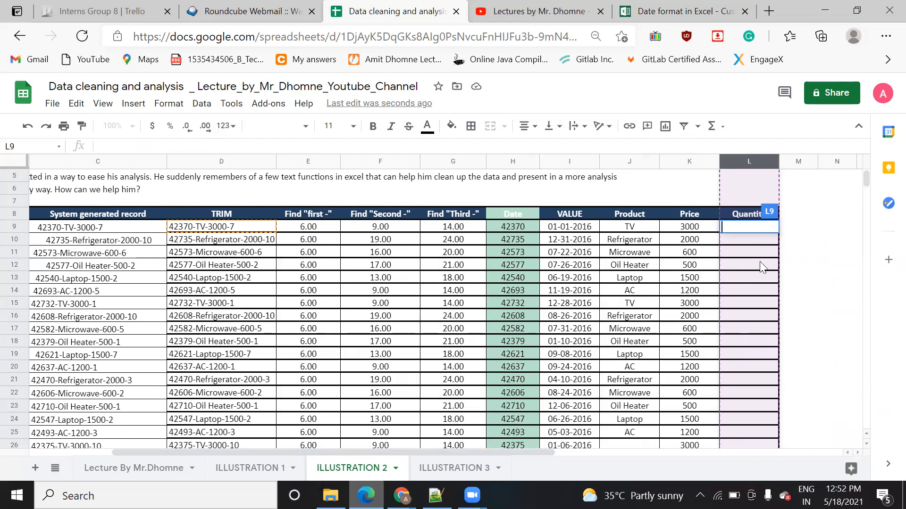
Step: Insert a column between Price and Quantity and give it the header LEN in row 8
{"action": "left_click", "coordinate": [753, 160]}
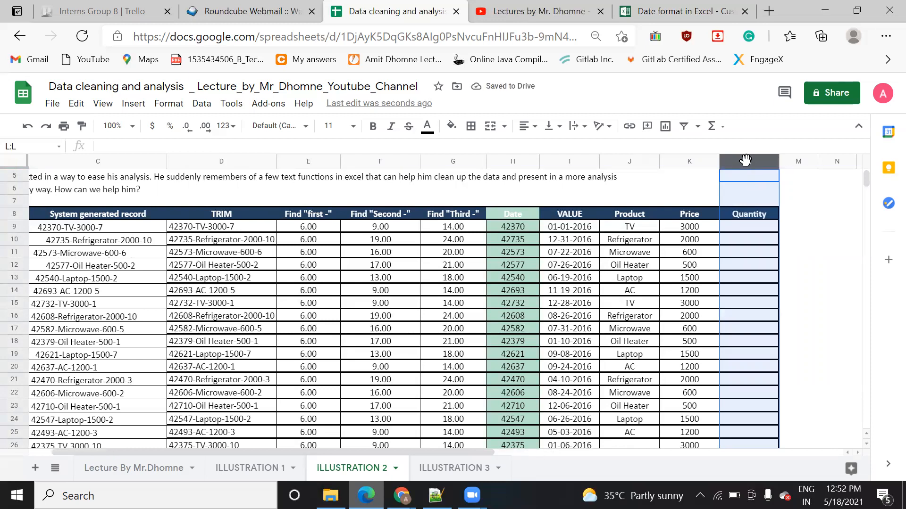
{"action": "right_click", "coordinate": [745, 160]}
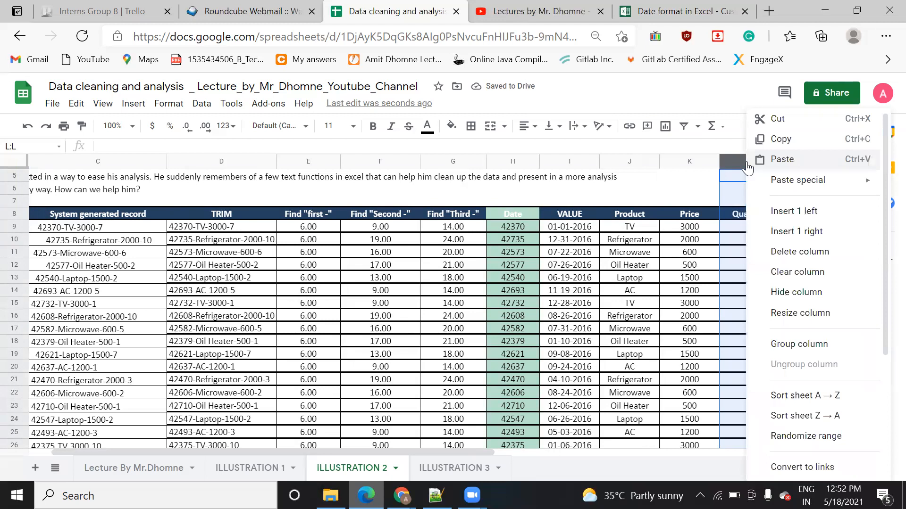
{"action": "left_click", "coordinate": [781, 211]}
{"action": "left_click", "coordinate": [747, 262]}
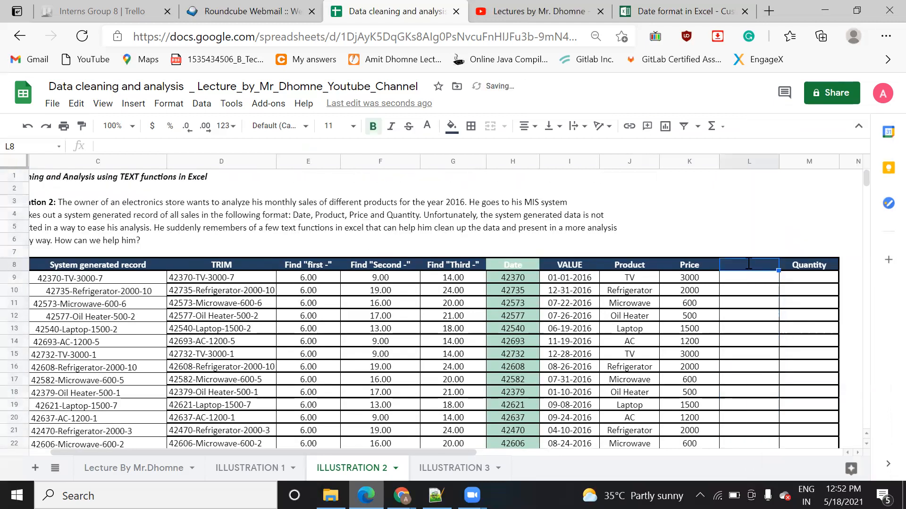
{"action": "type", "text": "LEN"}
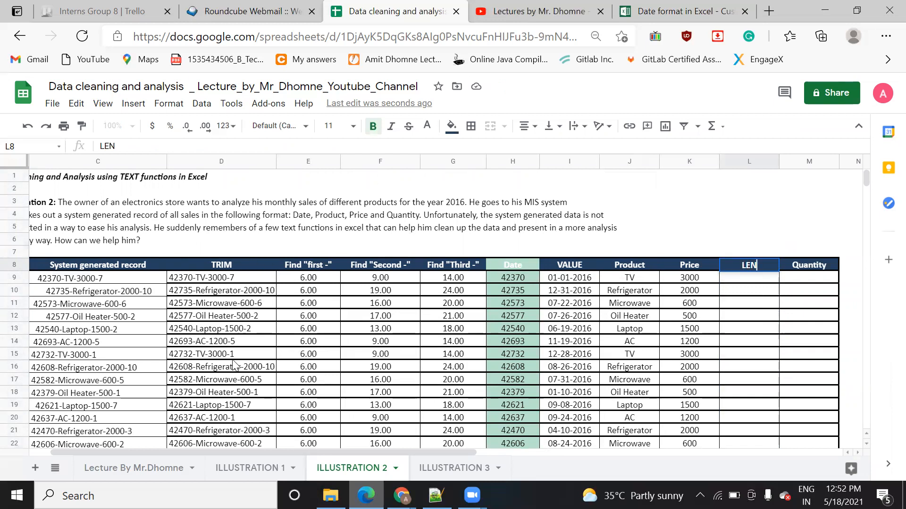
Step: Enter =LEN(D9) in L9 to count the trimmed record's characters and fill it down the column with the suggested autofill
{"action": "double_click", "coordinate": [740, 277]}
{"action": "type", "text": "LEN("}
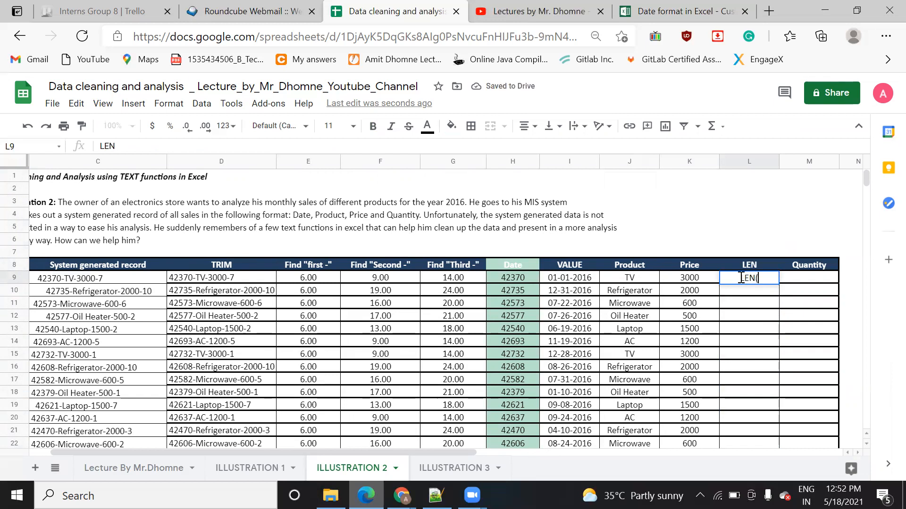
{"action": "left_click", "coordinate": [211, 278]}
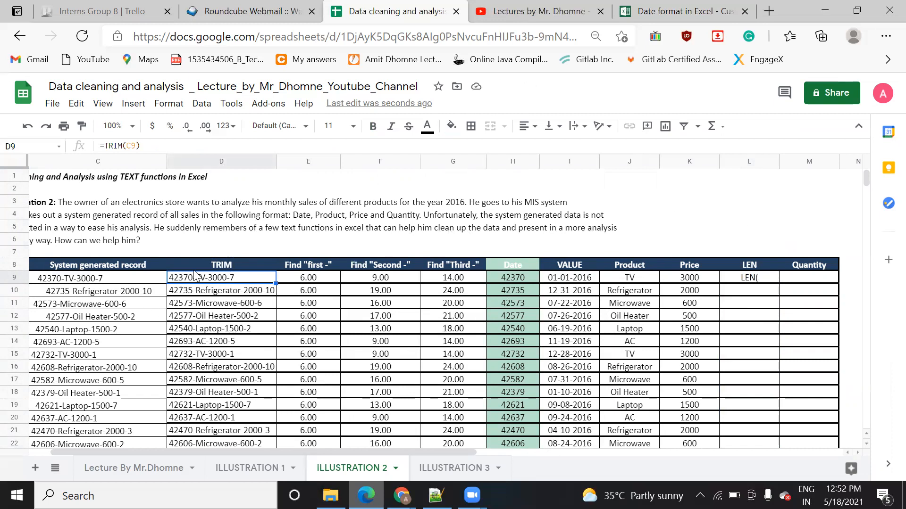
{"action": "left_click", "coordinate": [746, 278]}
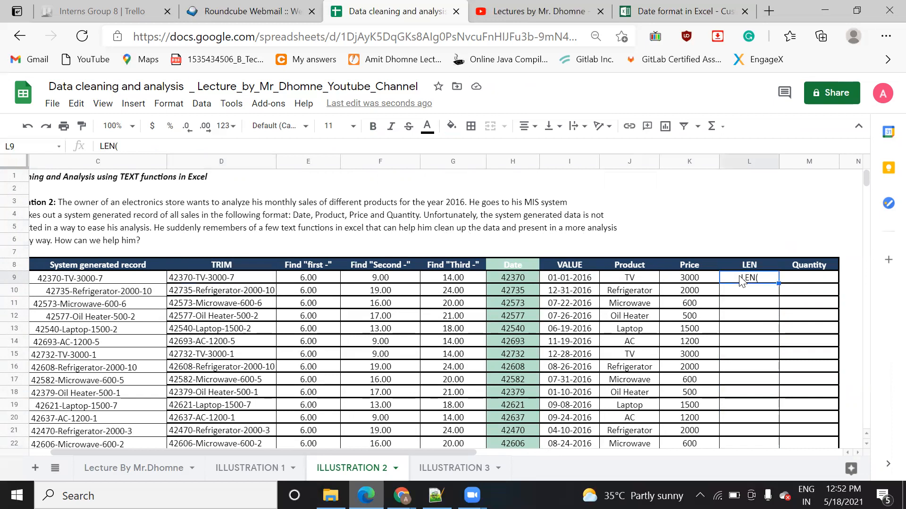
{"action": "double_click", "coordinate": [744, 278]}
{"action": "left_click", "coordinate": [739, 279]}
{"action": "type", "text": "="}
{"action": "left_click", "coordinate": [746, 278]}
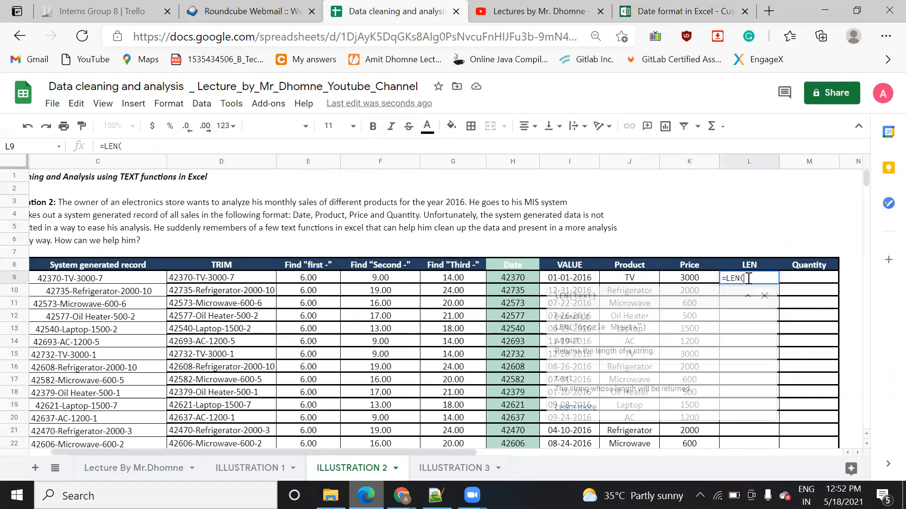
{"action": "left_click", "coordinate": [237, 281]}
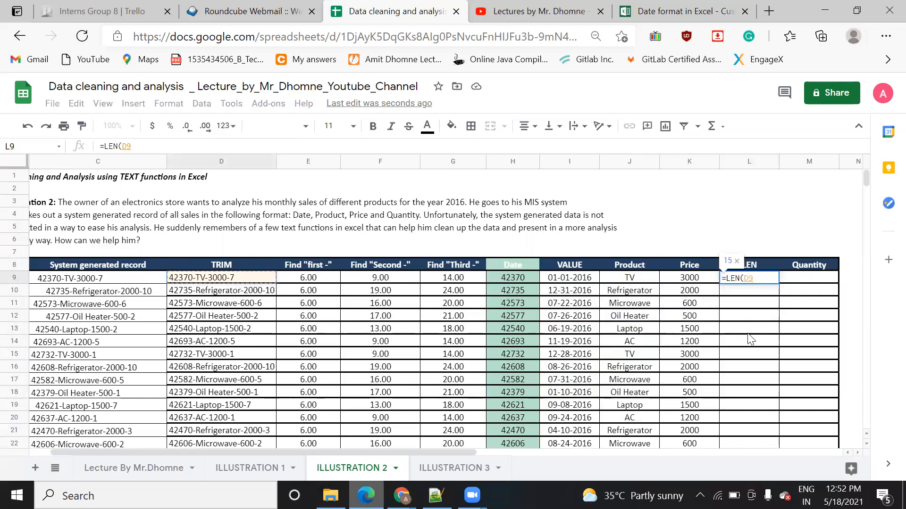
{"action": "key", "text": "Return"}
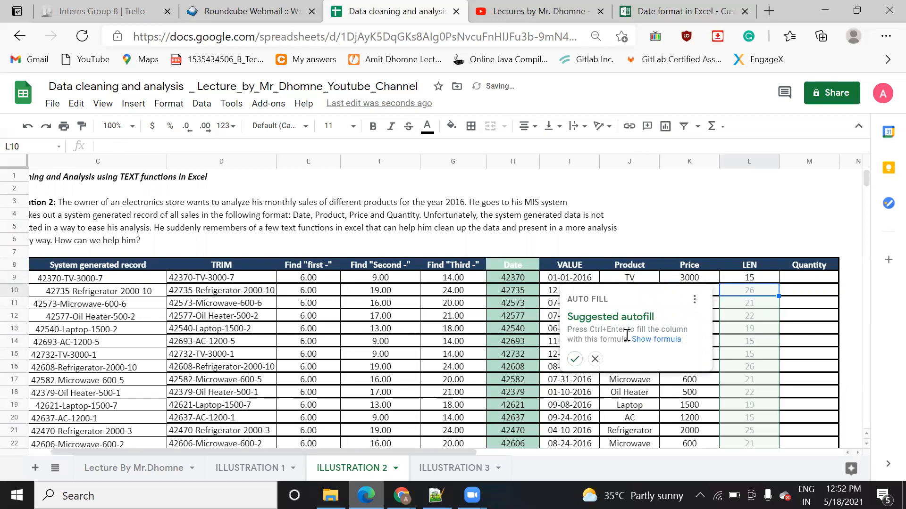
{"action": "left_click", "coordinate": [574, 359]}
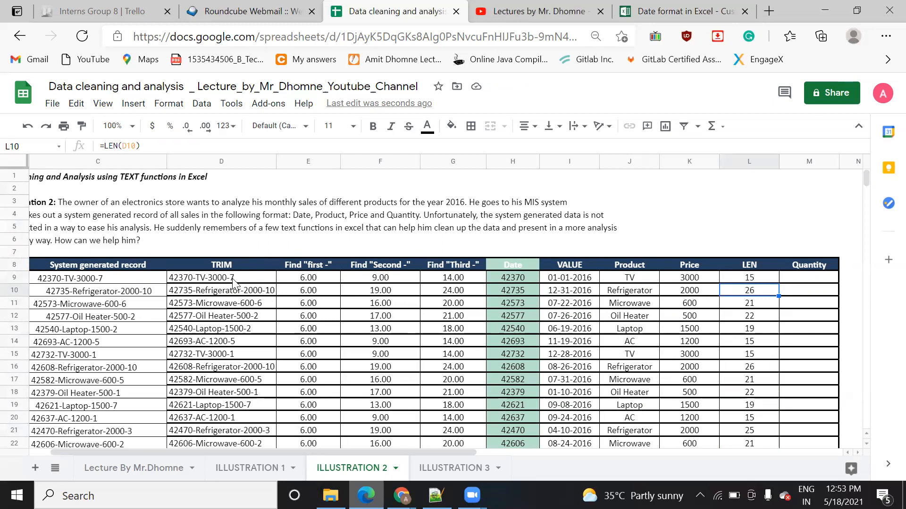
Step: Start a MID formula in Quantity cell M9 with the trimmed record in D9 as its string
{"action": "left_click", "coordinate": [809, 278]}
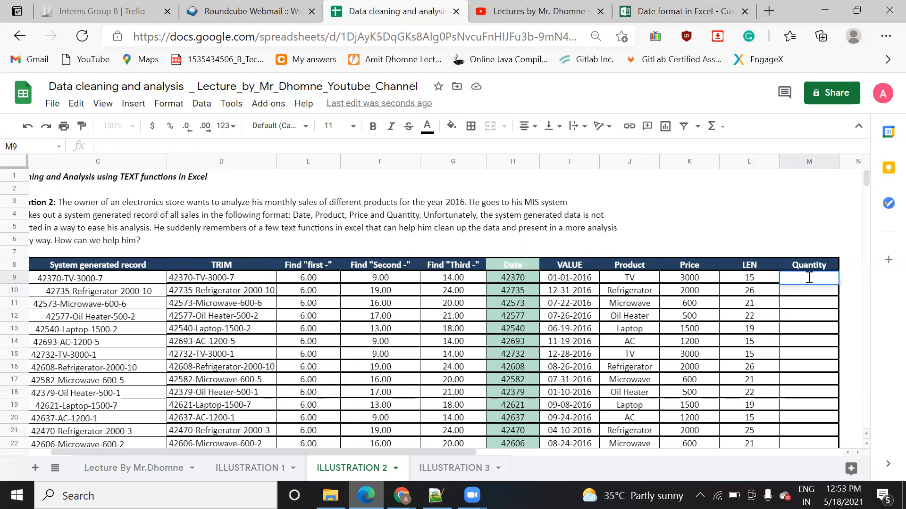
{"action": "type", "text": "=MID"}
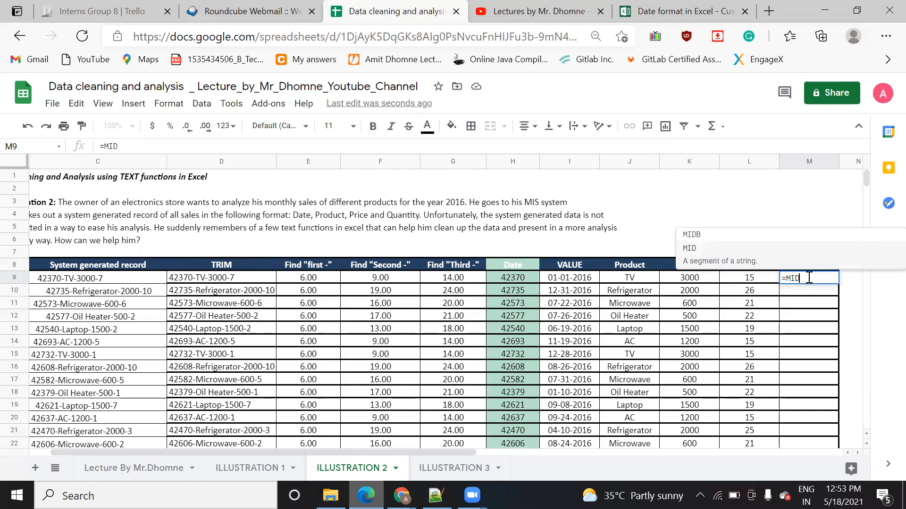
{"action": "type", "text": "("}
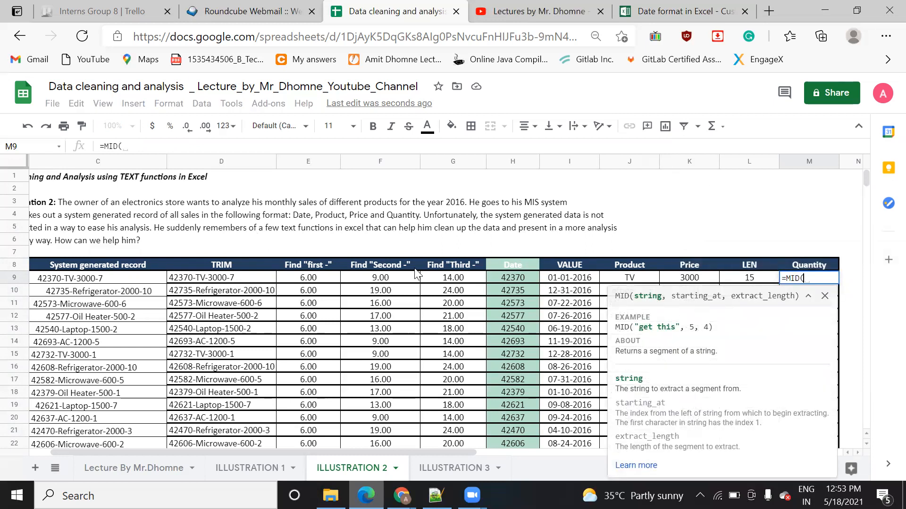
{"action": "type", "text": "D("}
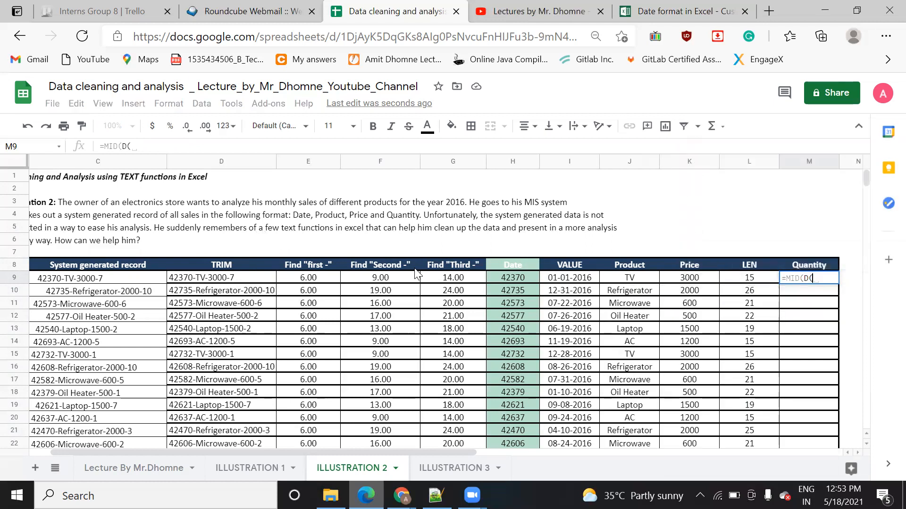
{"action": "key", "text": "BackSpace"}
{"action": "type", "text": "9"}
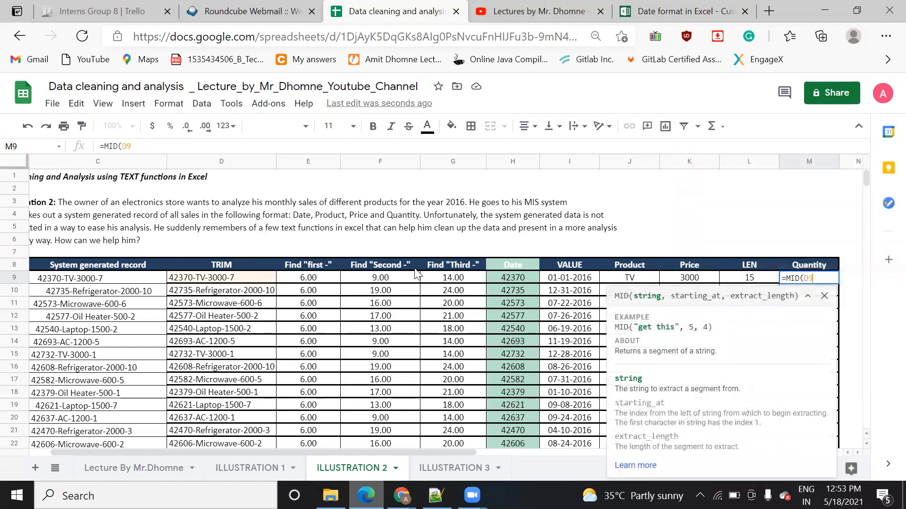
{"action": "type", "text": ","}
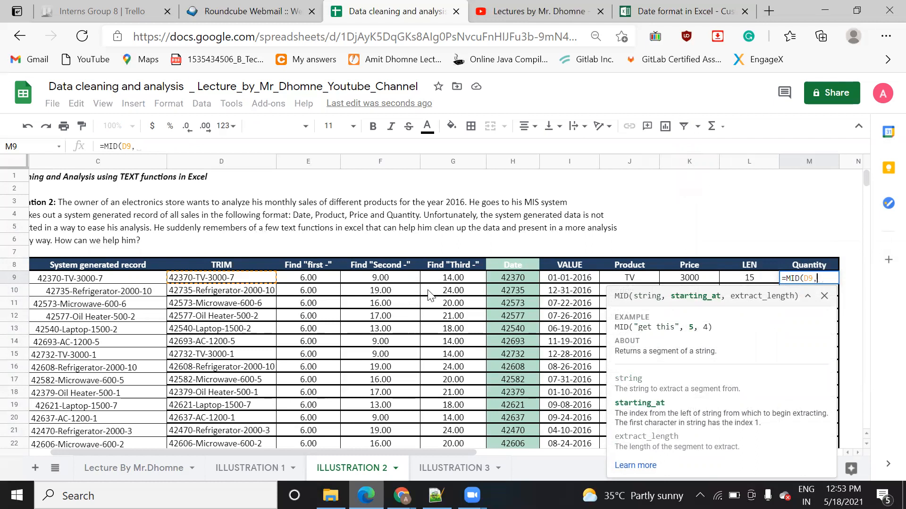
Step: Set the starting position of the MID formula in M9 to G9+1, one character past the third dash
{"action": "left_click", "coordinate": [452, 162]}
{"action": "key", "text": "BackSpace"}
{"action": "key", "text": "BackSpace"}
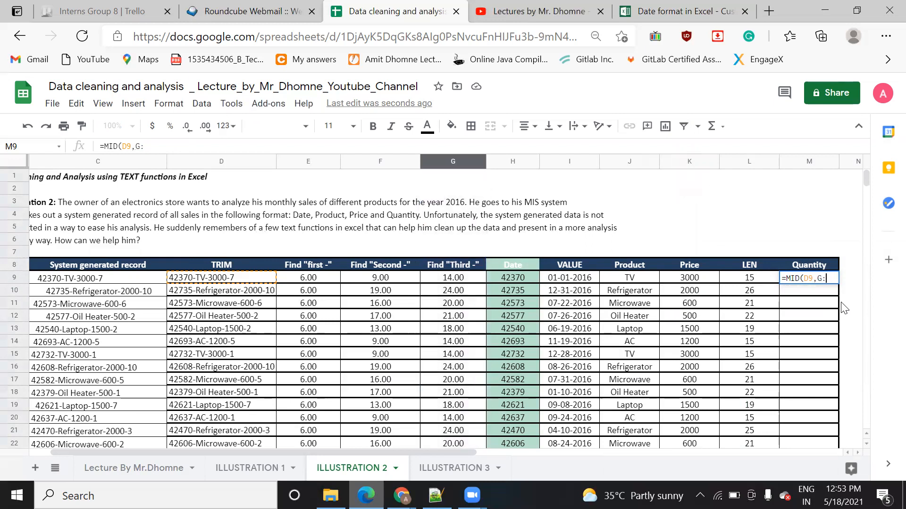
{"action": "type", "text": "9"}
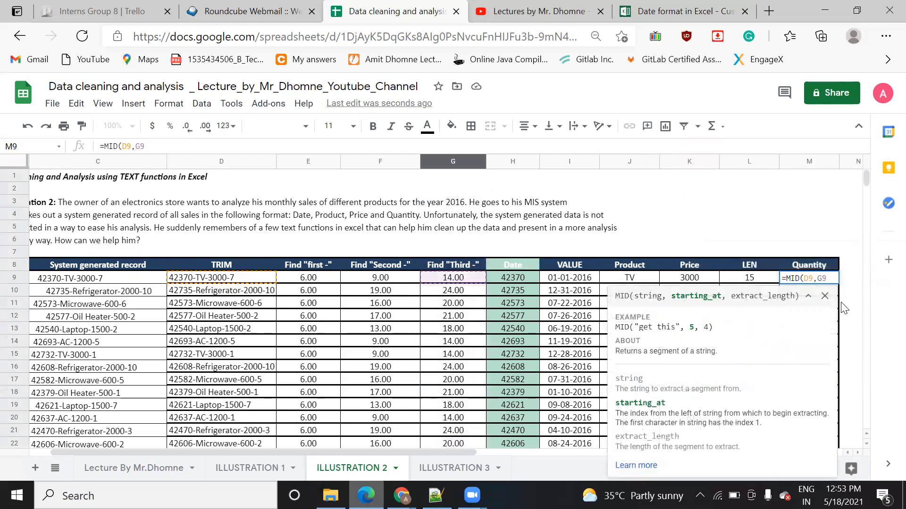
{"action": "type", "text": "-"}
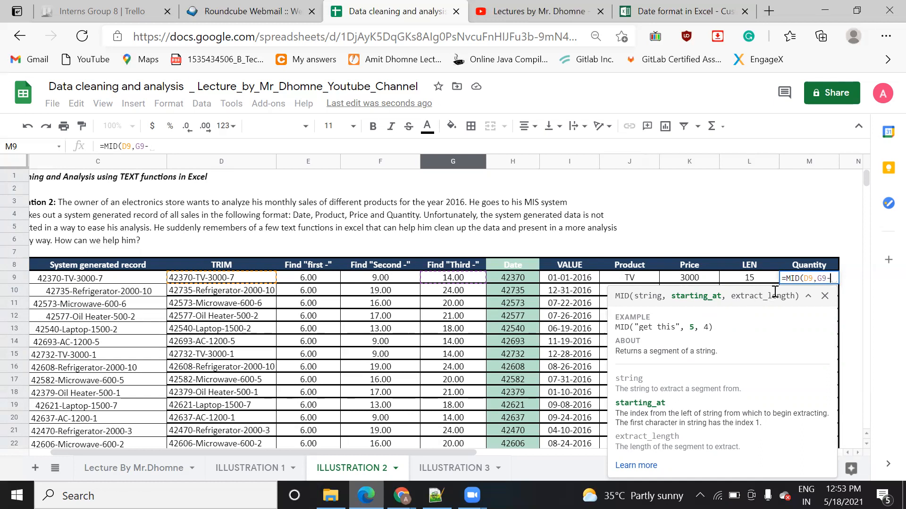
{"action": "key", "text": "BackSpace"}
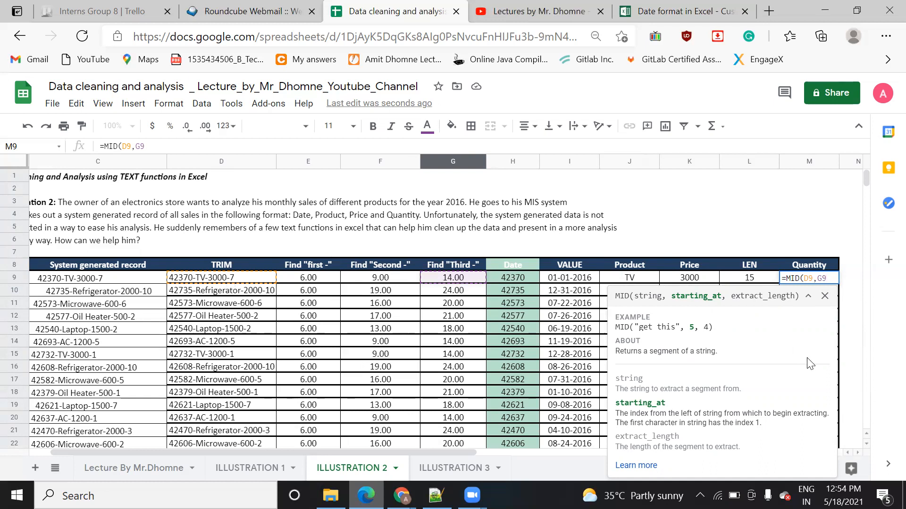
{"action": "type", "text": "+1,"}
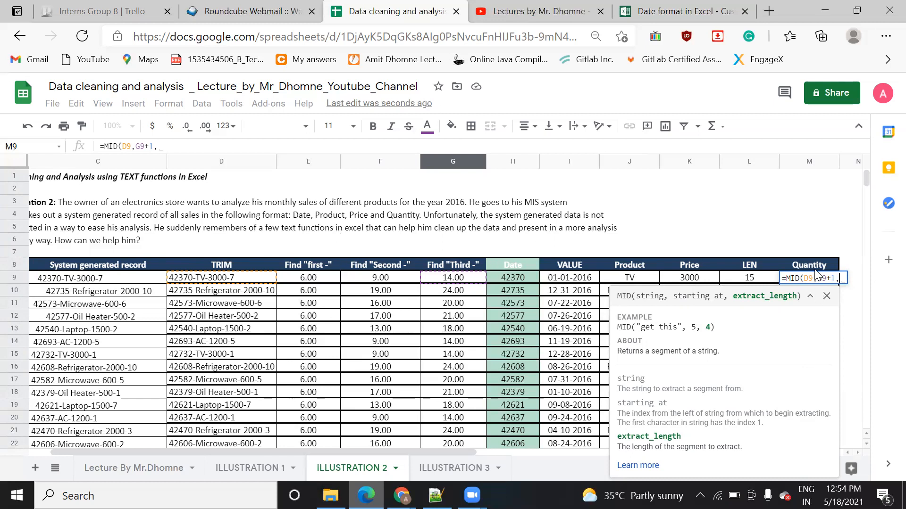
Step: Give the MID formula an extract length of L9-G9 and enter it in M9 as =MID(D9,G9+1,L9-G9)
{"action": "left_click", "coordinate": [765, 280]}
{"action": "type", "text": "-"}
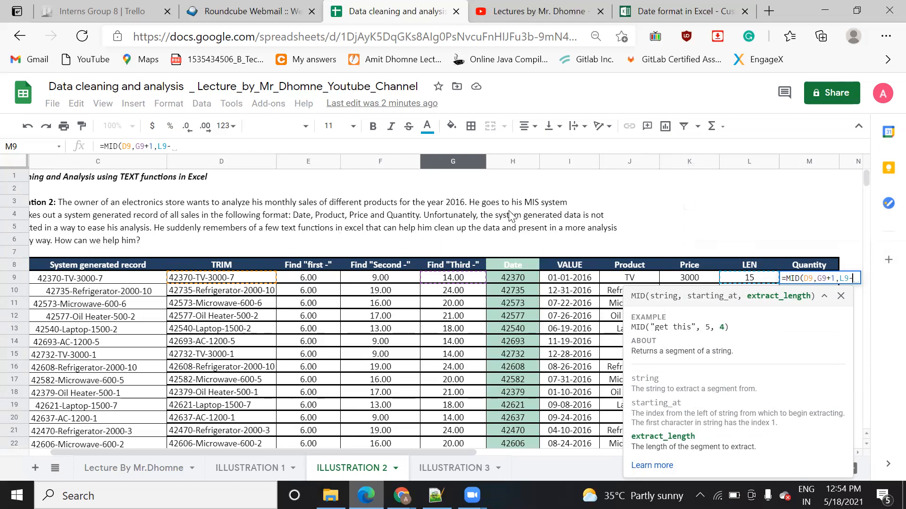
{"action": "type", "text": "g9"}
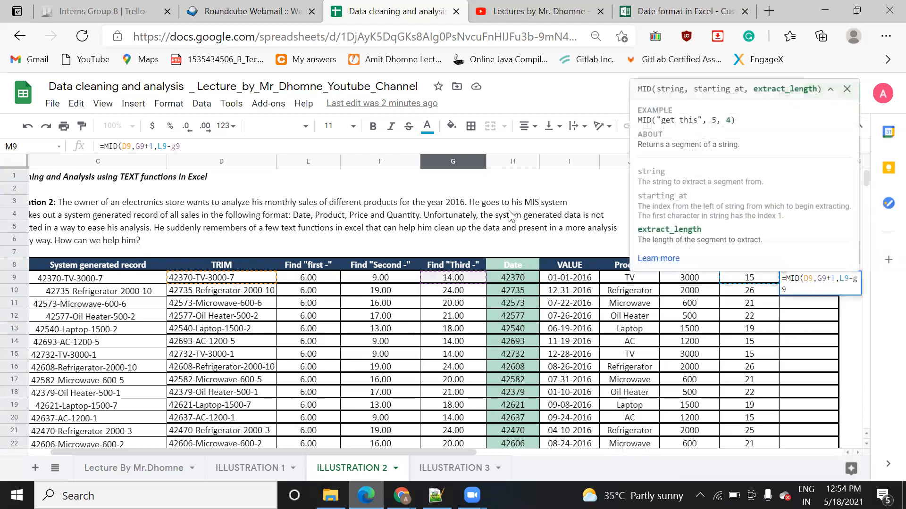
{"action": "key", "text": "BackSpace"}
{"action": "key", "text": "BackSpace"}
{"action": "type", "text": "G"}
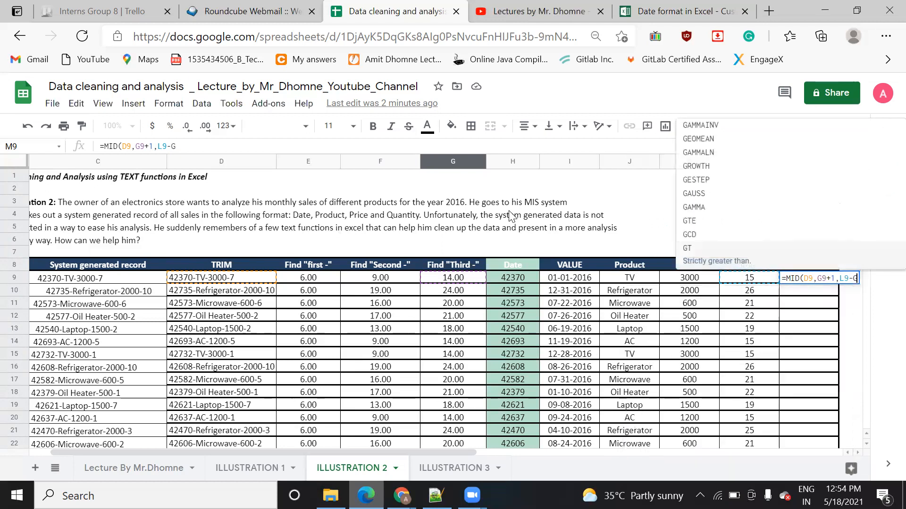
{"action": "type", "text": "9"}
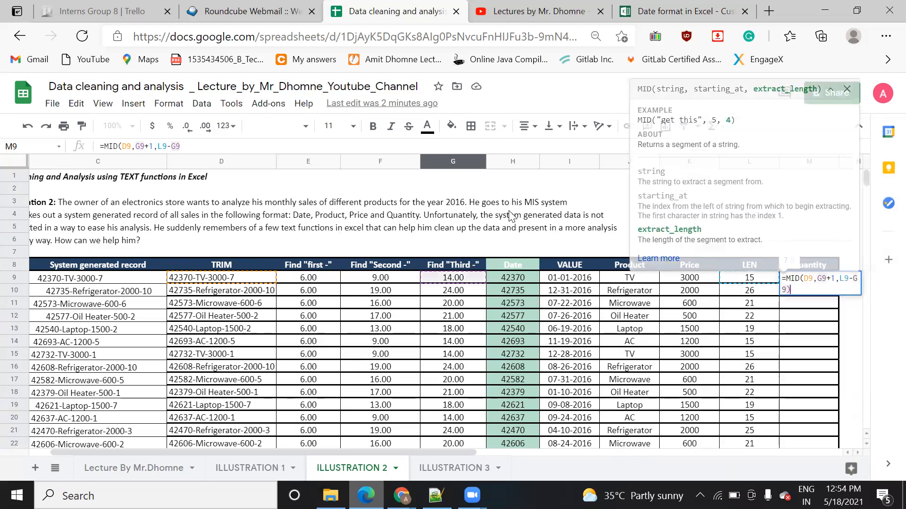
{"action": "type", "text": ")"}
{"action": "key", "text": "Return"}
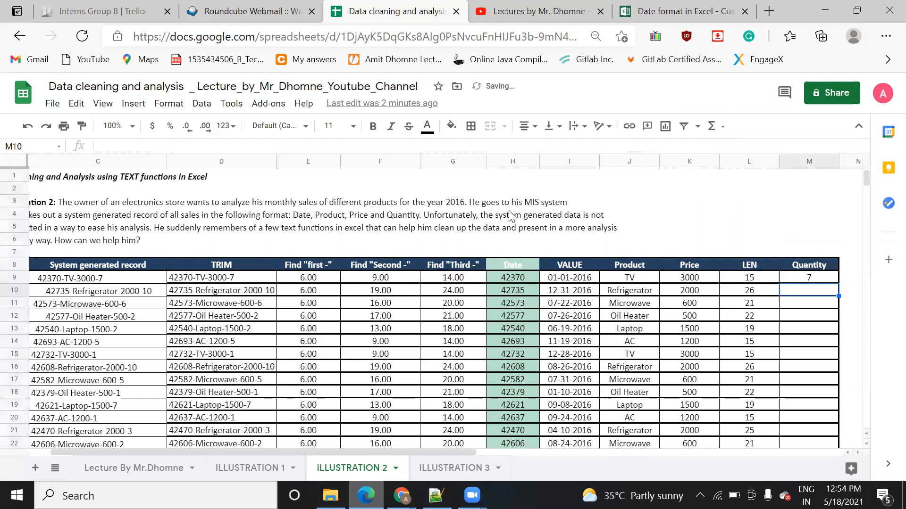
Step: Fill the Quantity formula from M9 down the column to M22
{"action": "left_click", "coordinate": [830, 280]}
{"action": "left_click_drag", "start_coordinate": [838, 283], "coordinate": [826, 451]}
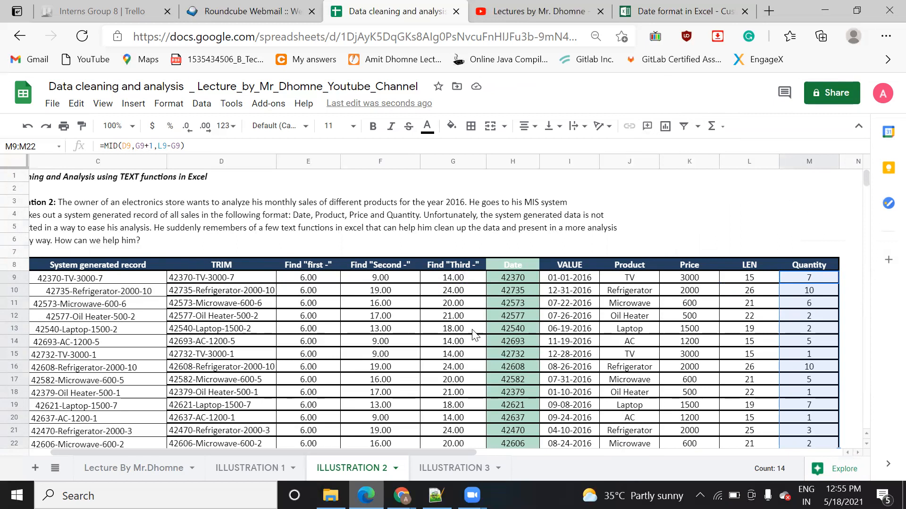
{"action": "left_click_drag", "start_coordinate": [295, 450], "coordinate": [247, 450]}
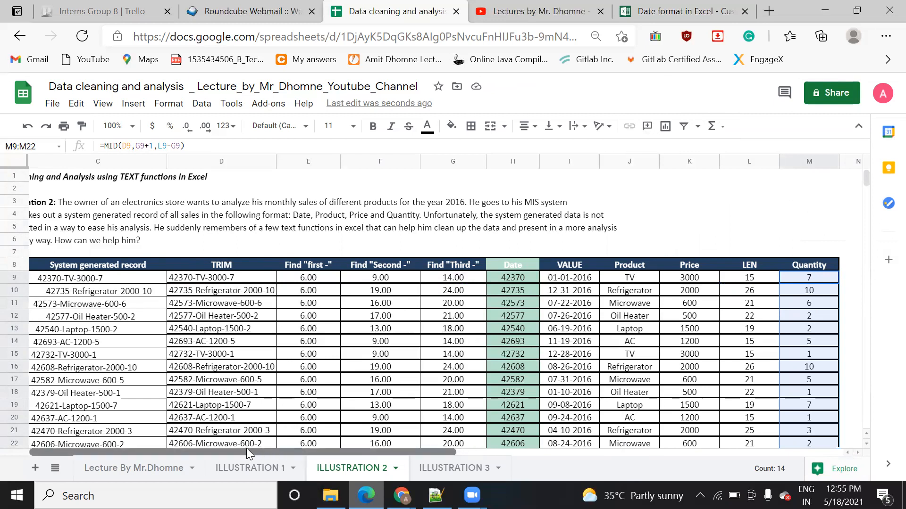